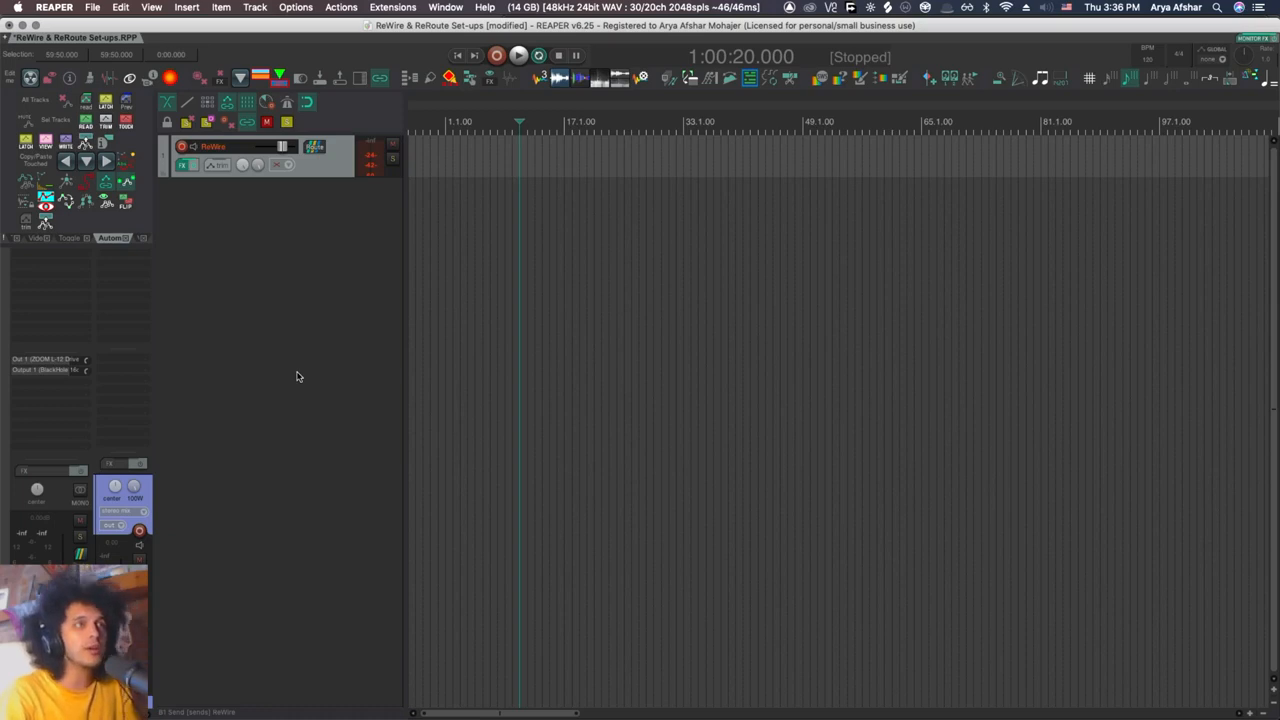
# Step: Open the ReWire track's effects chain and bring up the browser for adding an effect
pyautogui.click(183, 166)
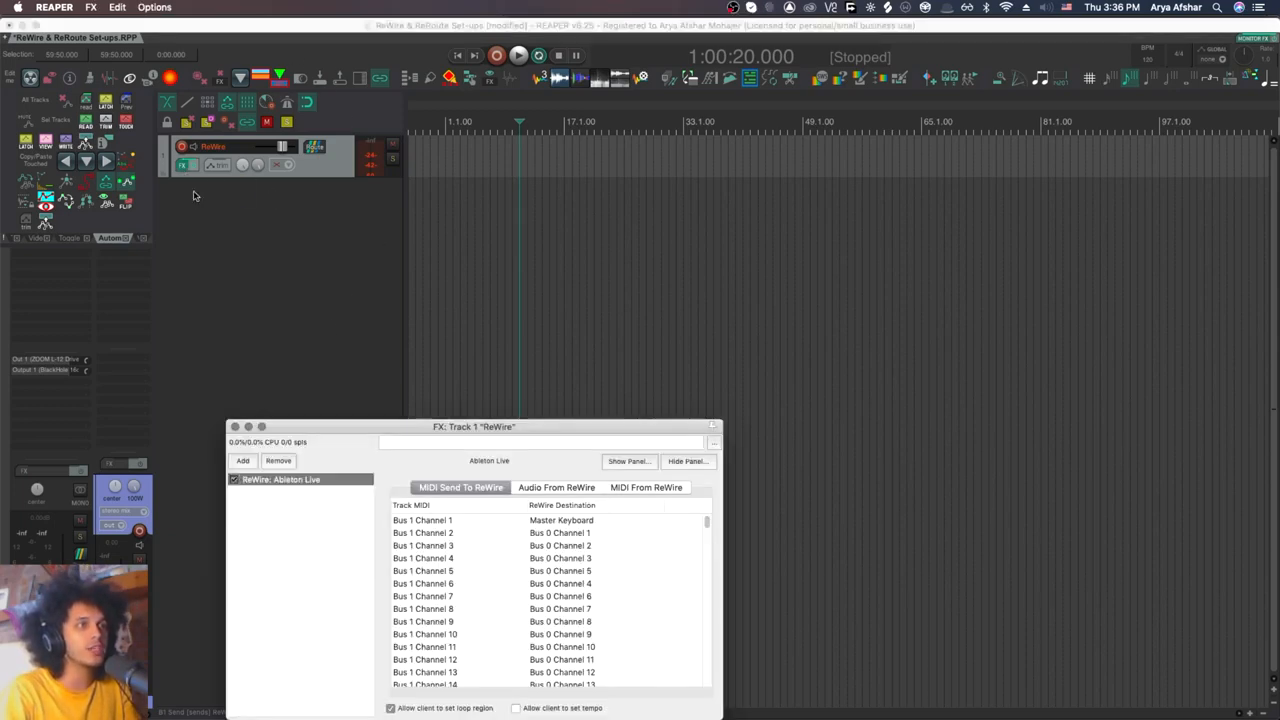
pyautogui.click(248, 461)
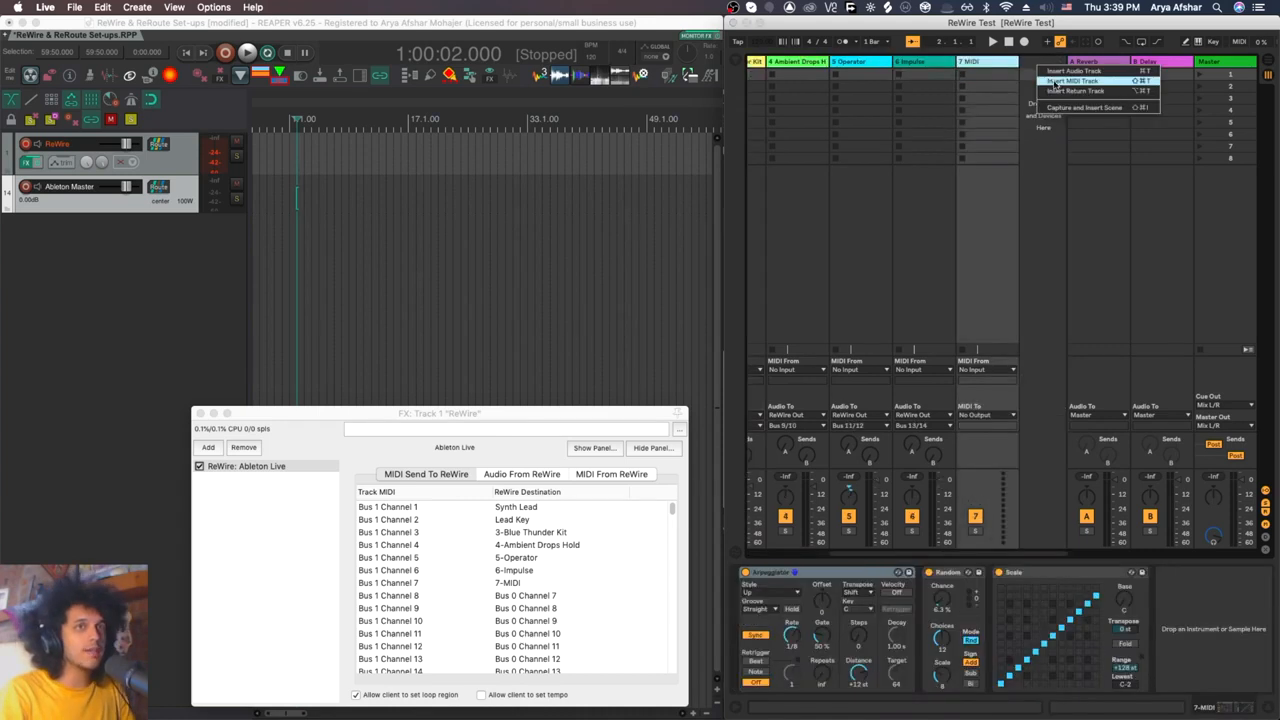
# Step: Insert a MIDI track in the Ableton Live set, then delete the extra MIDI tracks and the Impulse track
pyautogui.click(1055, 81)
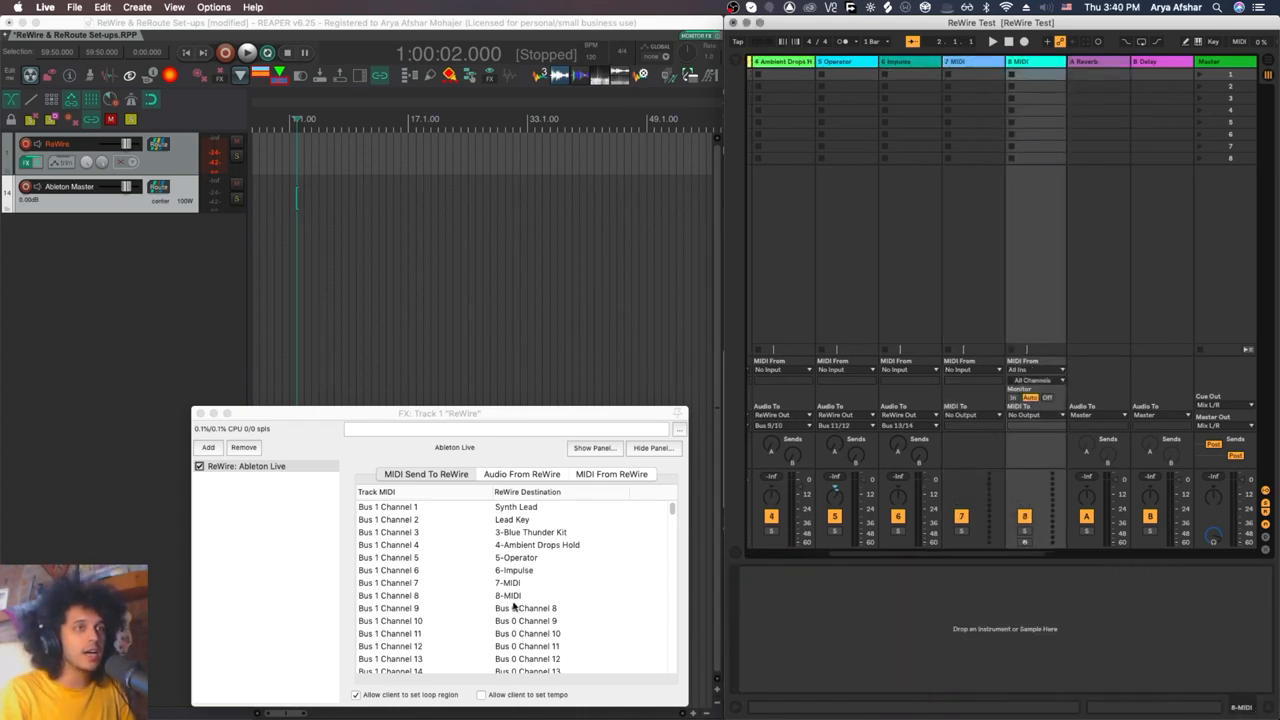
pyautogui.rightClick(969, 62)
pyautogui.click(1004, 98)
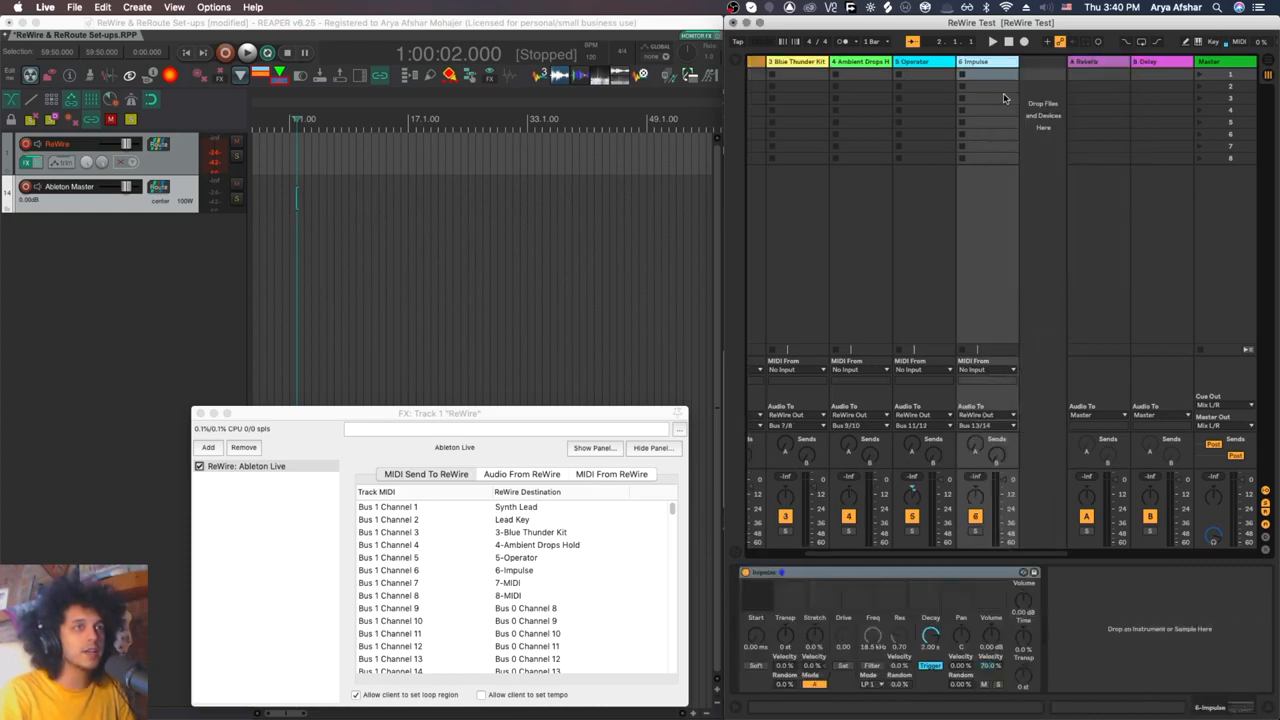
pyautogui.press('Delete')
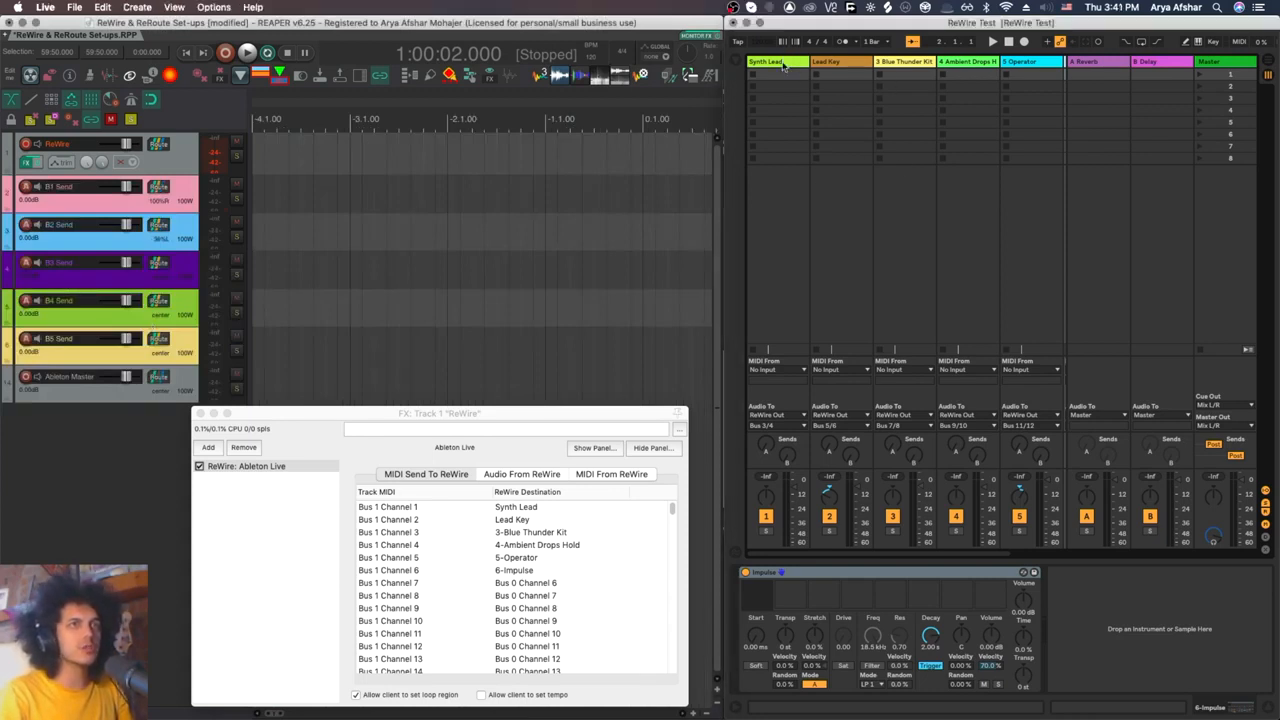
# Step: Look through the devices on the Synth Lead, Lead Key, Blue Thunder Kit and Ambient Drops tracks, ending on Synth Lead
pyautogui.click(786, 56)
pyautogui.click(784, 63)
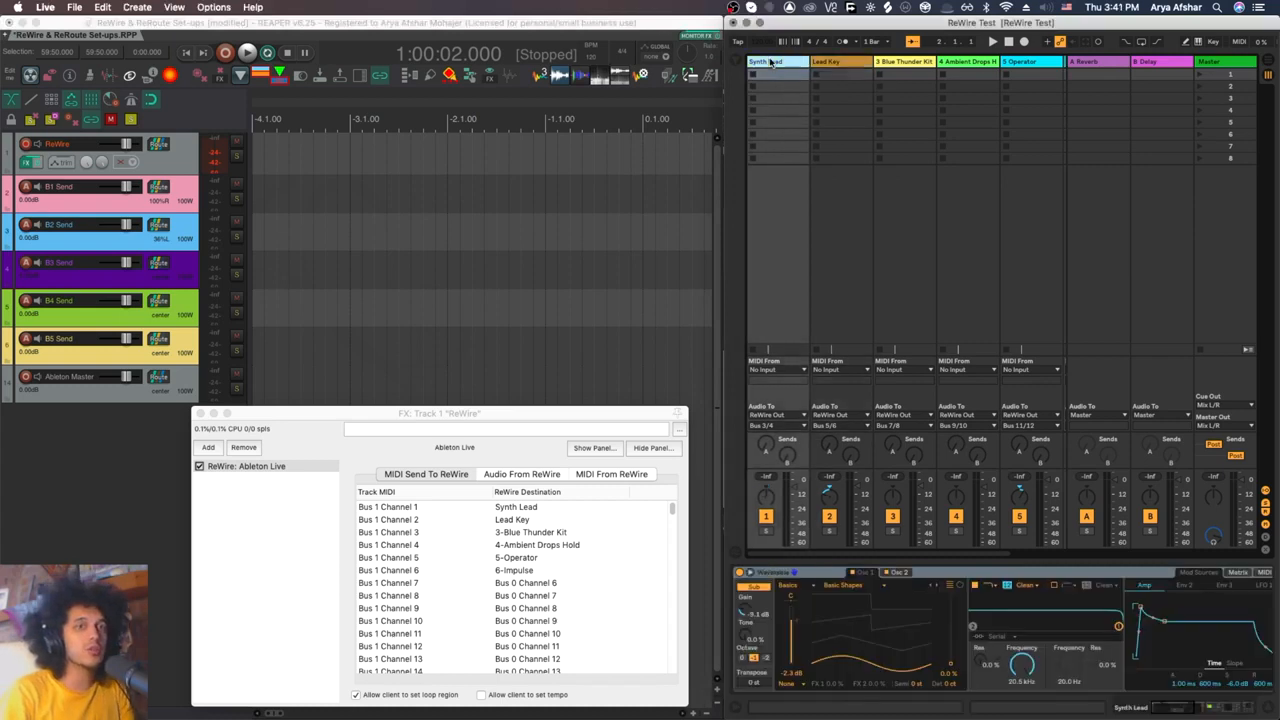
pyautogui.click(849, 67)
pyautogui.click(913, 64)
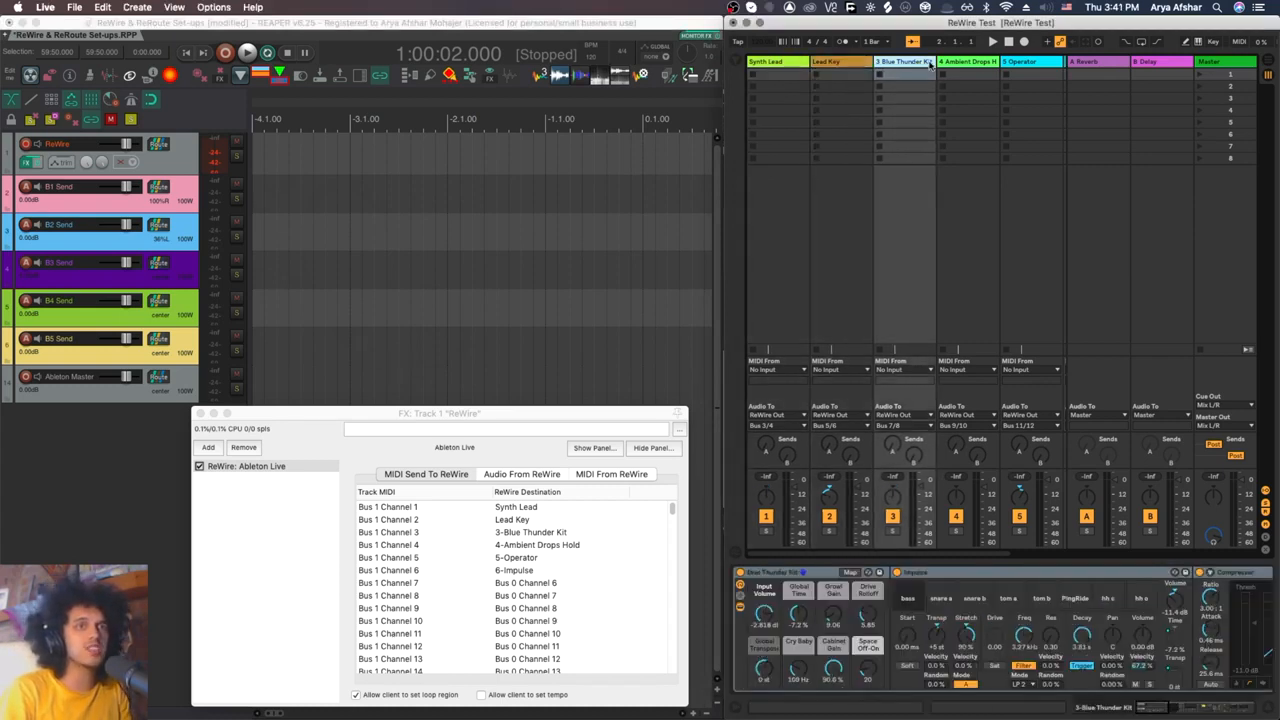
pyautogui.click(955, 64)
pyautogui.click(778, 63)
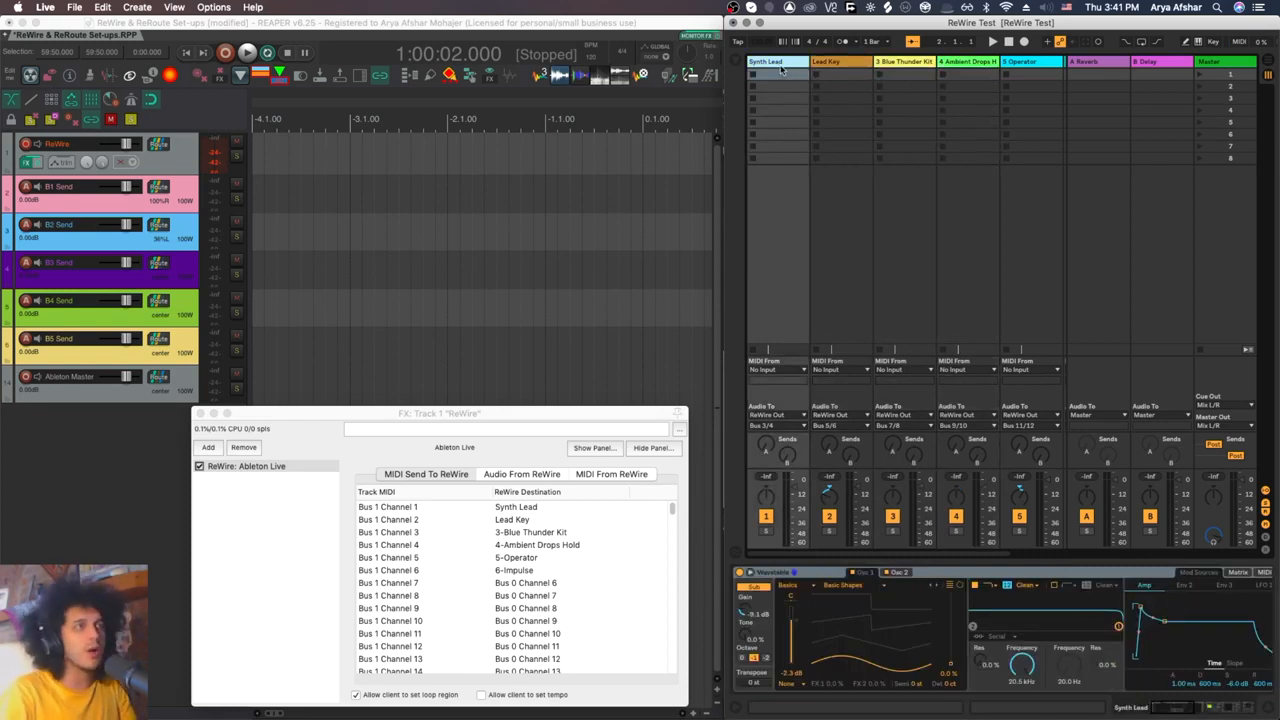
# Step: Switch to REAPER, select the B1 Send track and check its MIDI input options without changing them
pyautogui.click(102, 201)
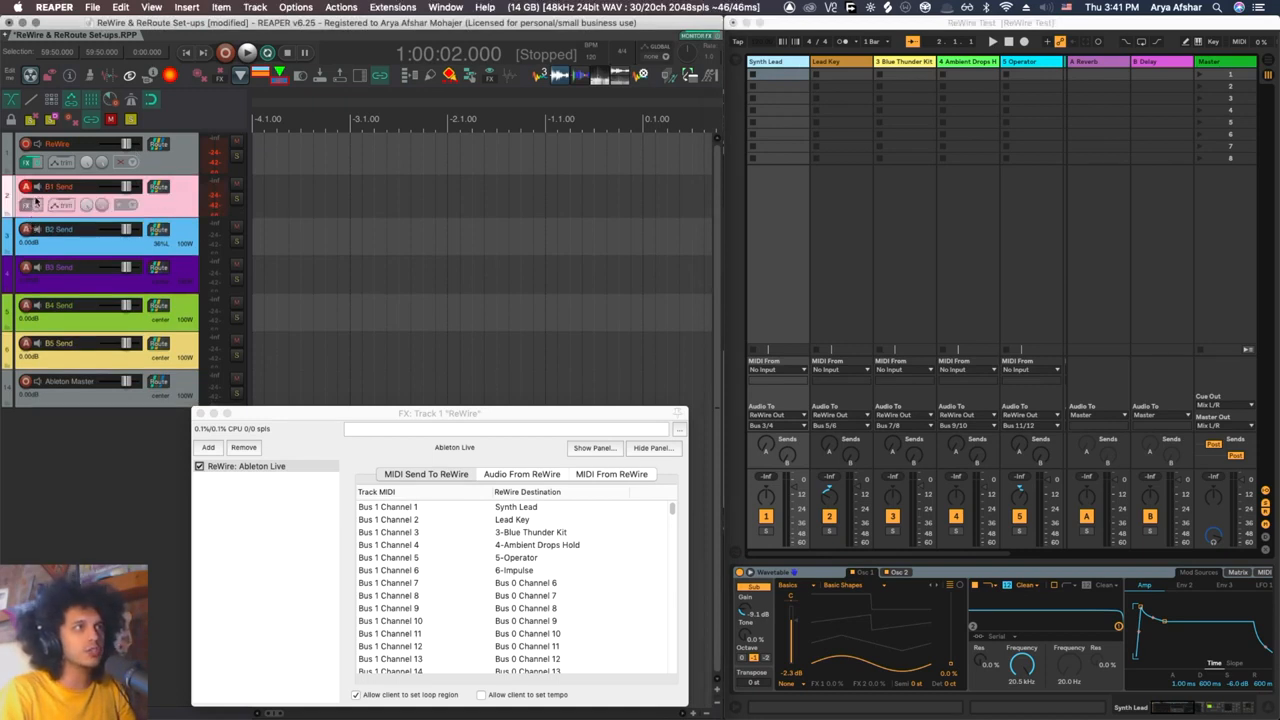
pyautogui.rightClick(25, 190)
pyautogui.moveTo(197, 357)
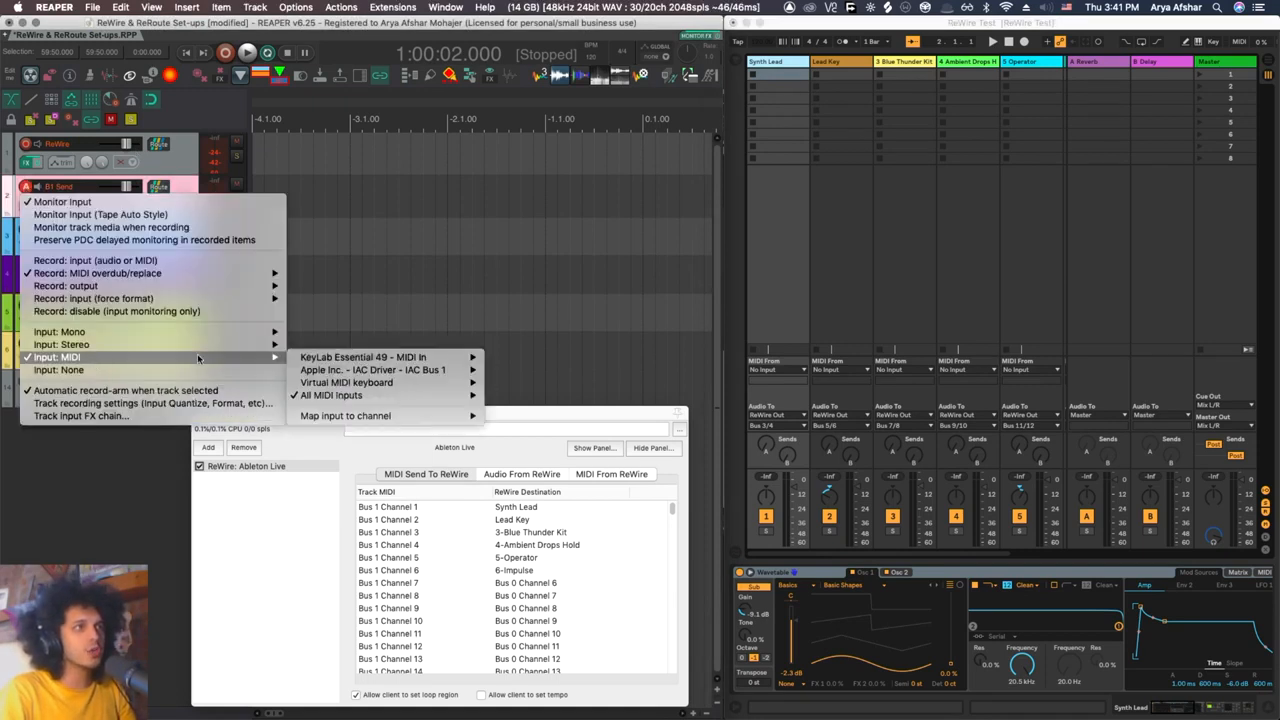
pyautogui.click(367, 274)
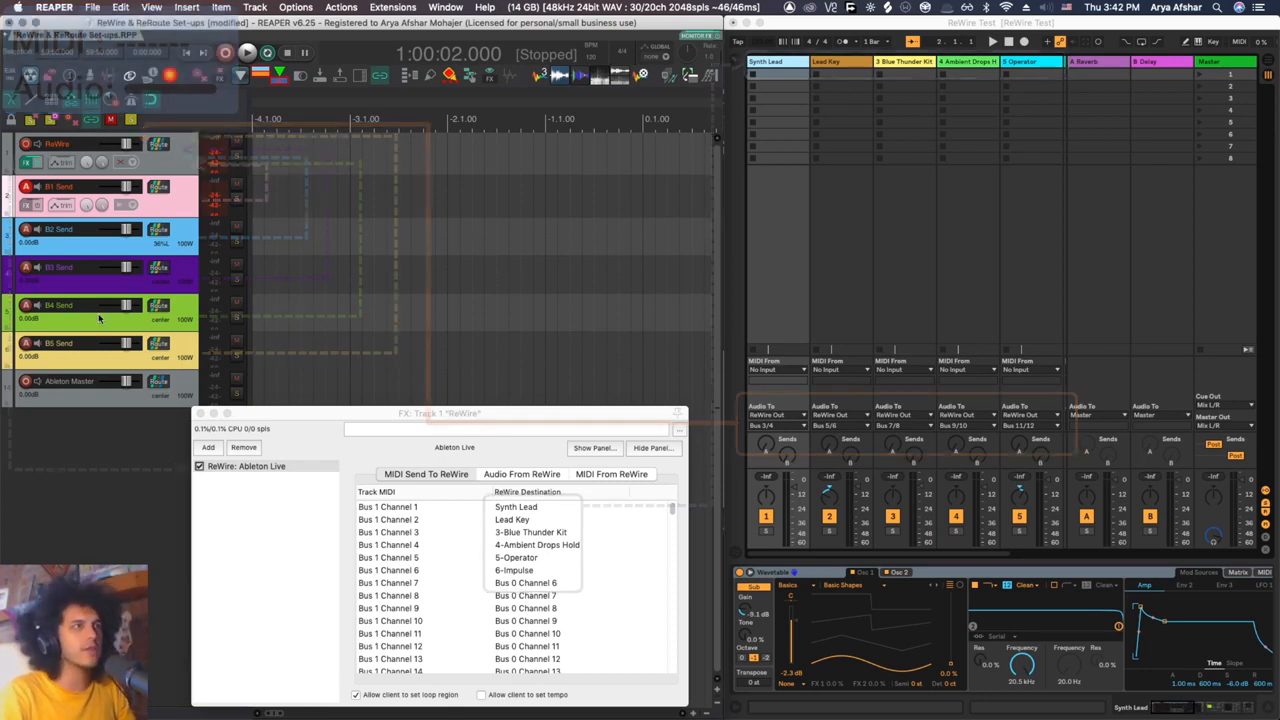
# Step: Inspect the B1 Send track's routing to the ReWire track, including the Bus 1 MIDI channel choices
pyautogui.click(158, 189)
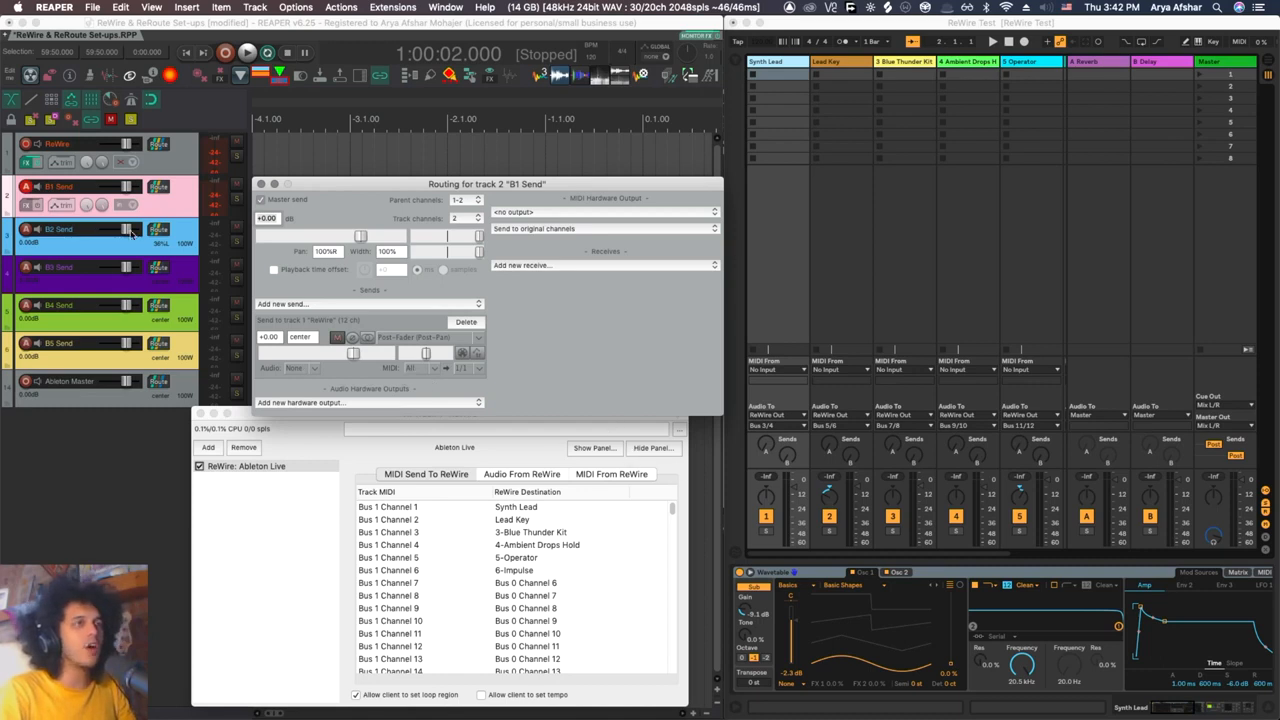
pyautogui.click(462, 368)
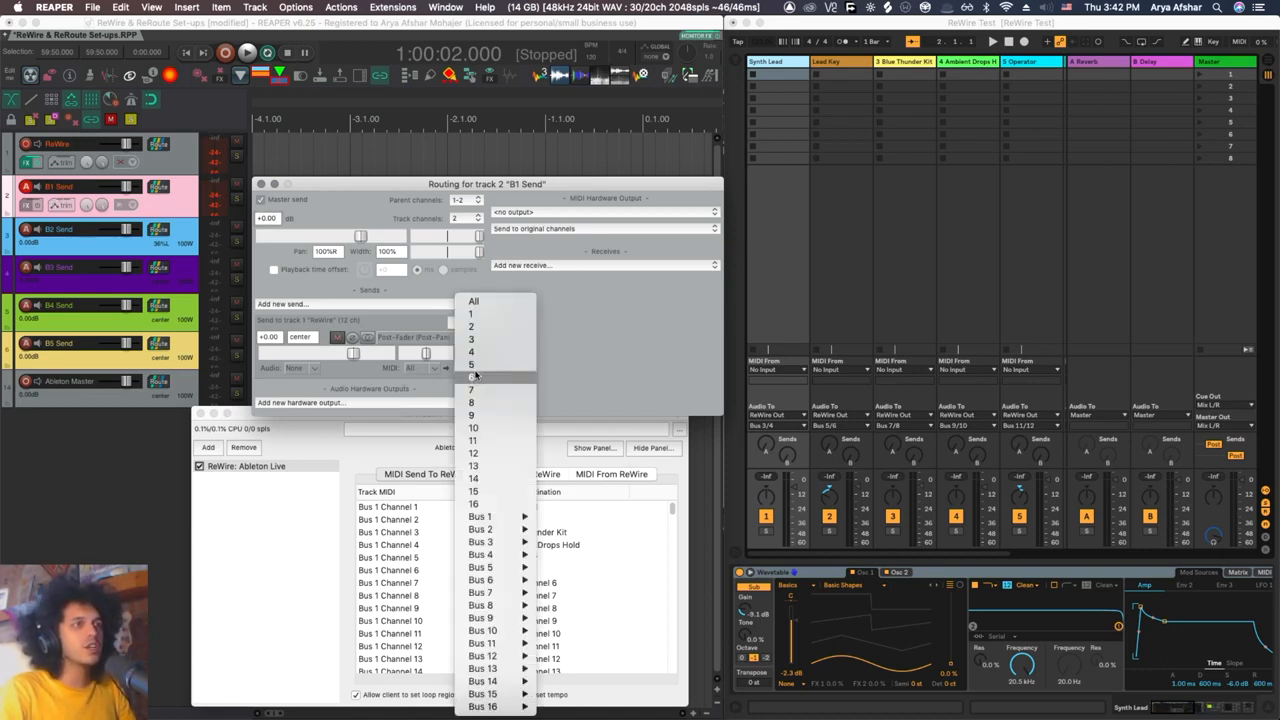
pyautogui.moveTo(490, 516)
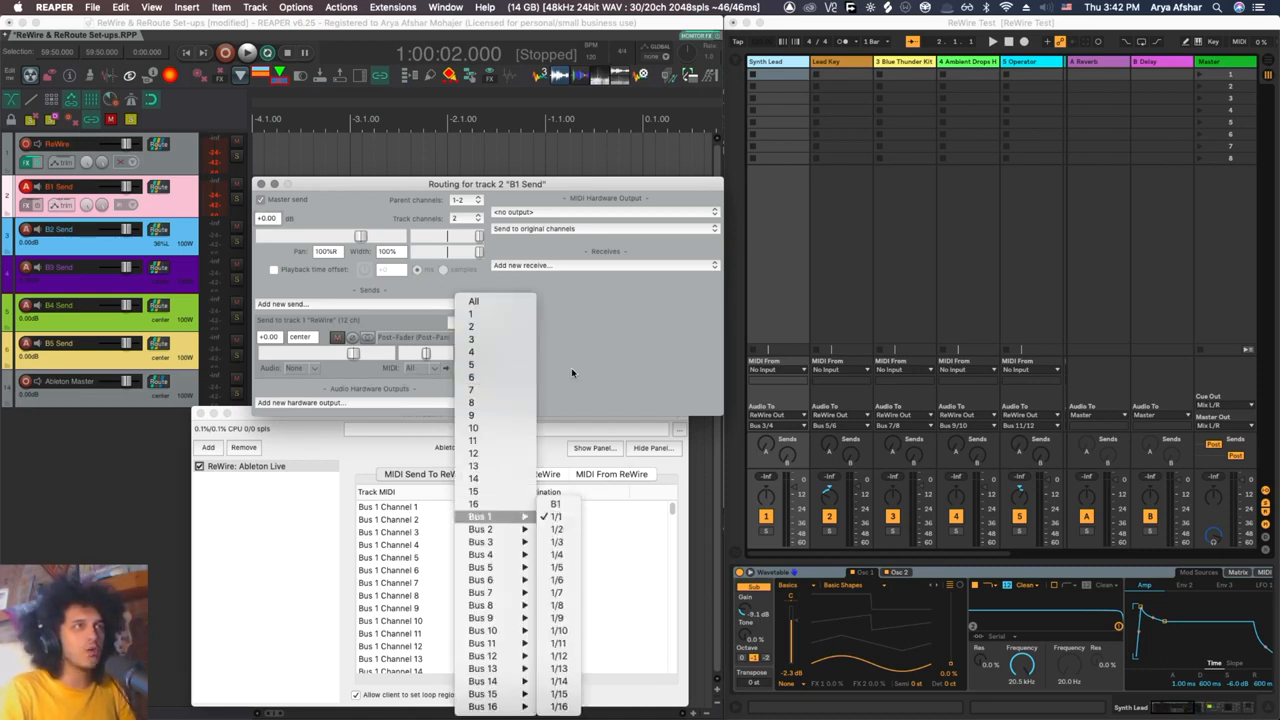
pyautogui.click(571, 373)
# Step: Review the routing of the B2 Send and B3 Send tracks and close the routing window
pyautogui.moveTo(158, 233)
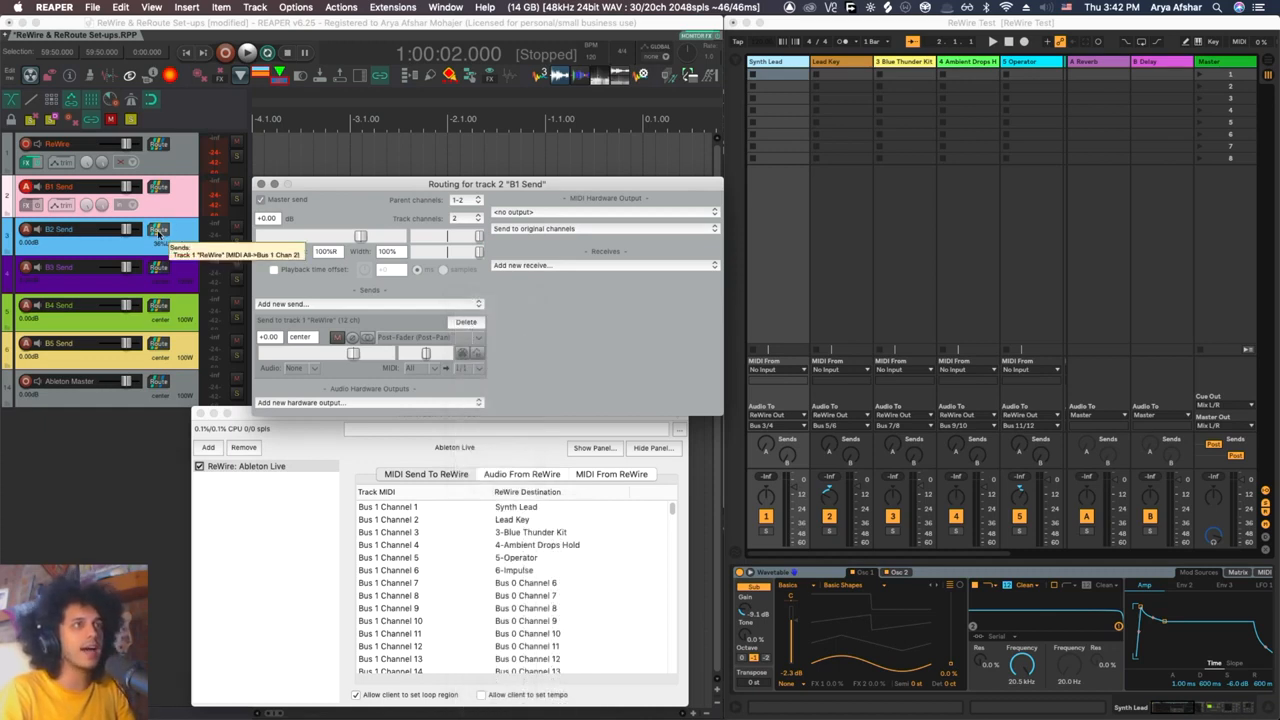
pyautogui.click(157, 233)
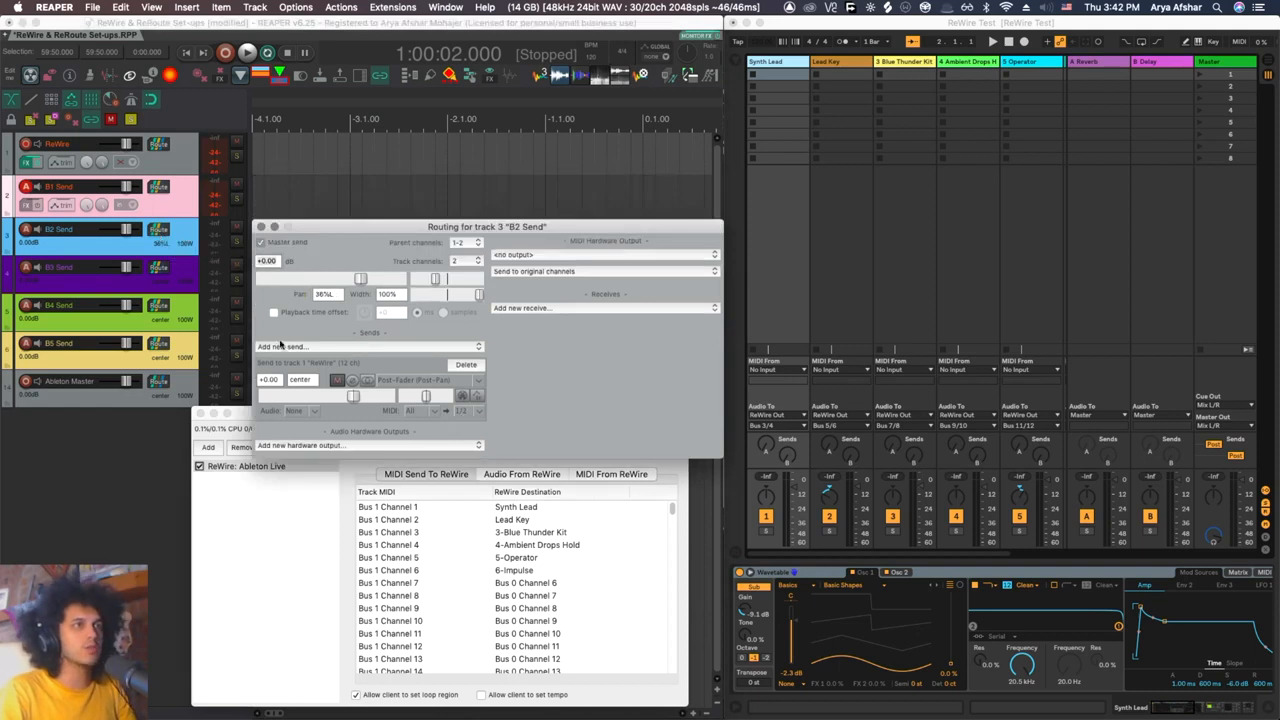
pyautogui.click(158, 268)
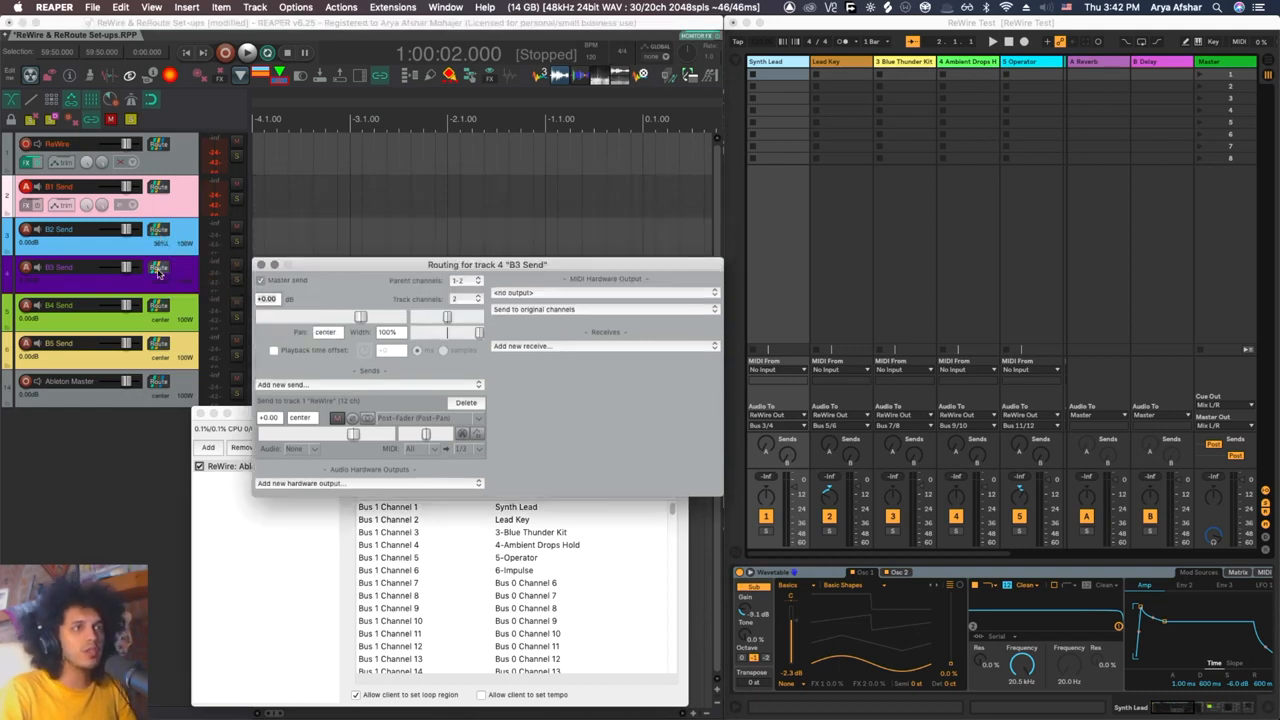
pyautogui.click(260, 265)
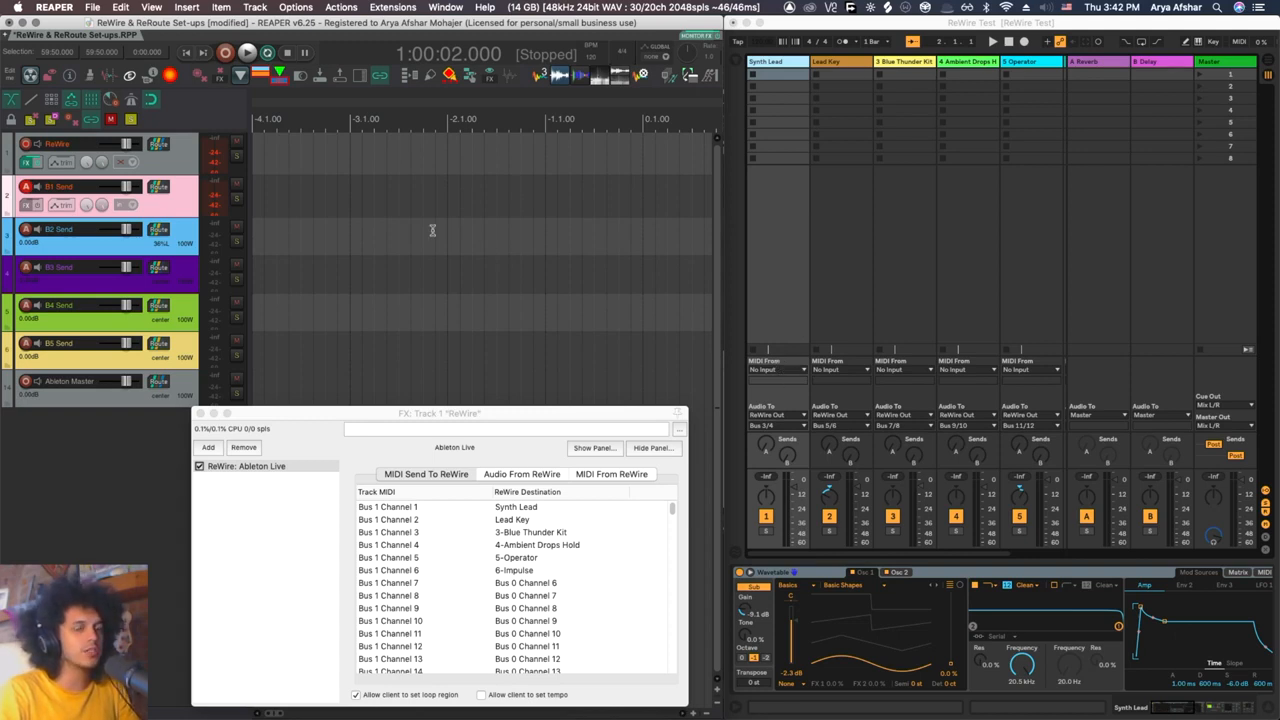
# Step: Place the edit cursor near the start of the visible timeline and select B2 Send and B3 Send in turn to test them
pyautogui.click(264, 215)
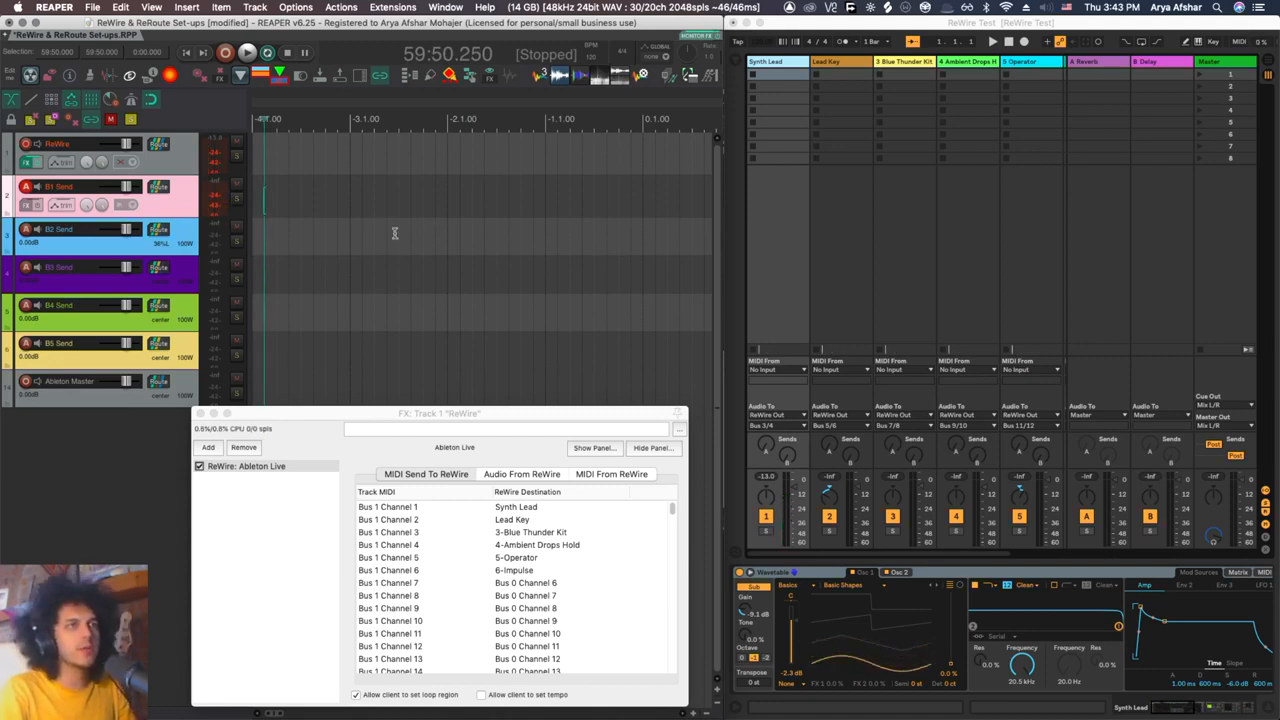
pyautogui.click(192, 243)
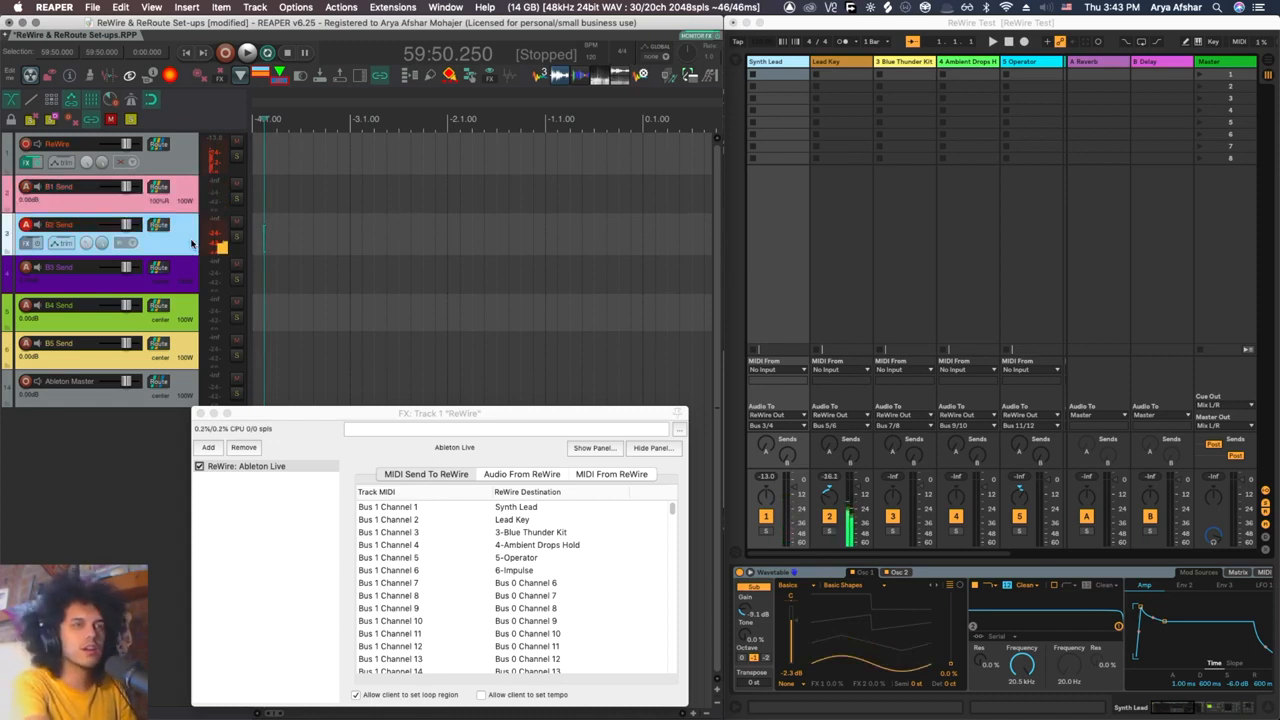
pyautogui.click(180, 288)
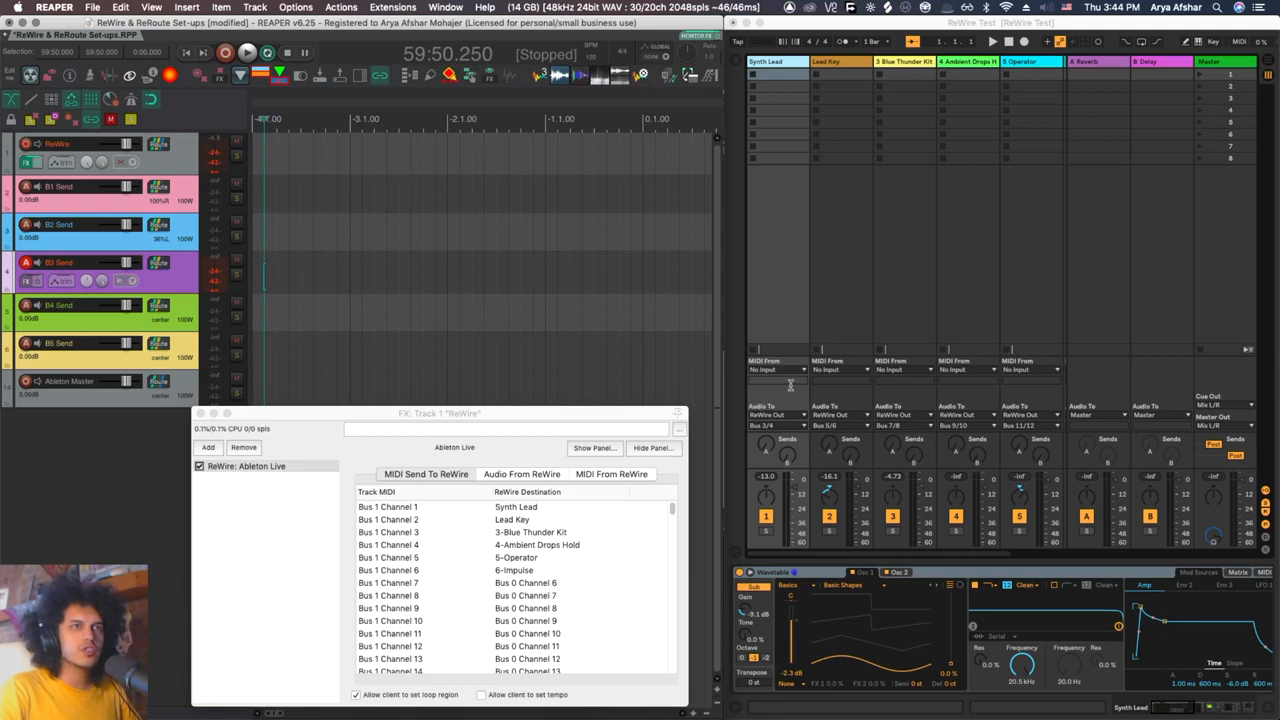
# Step: Examine the ReWire output bus choices for the Synth Lead track in Ableton Live, leaving its bus unchanged
pyautogui.click(798, 425)
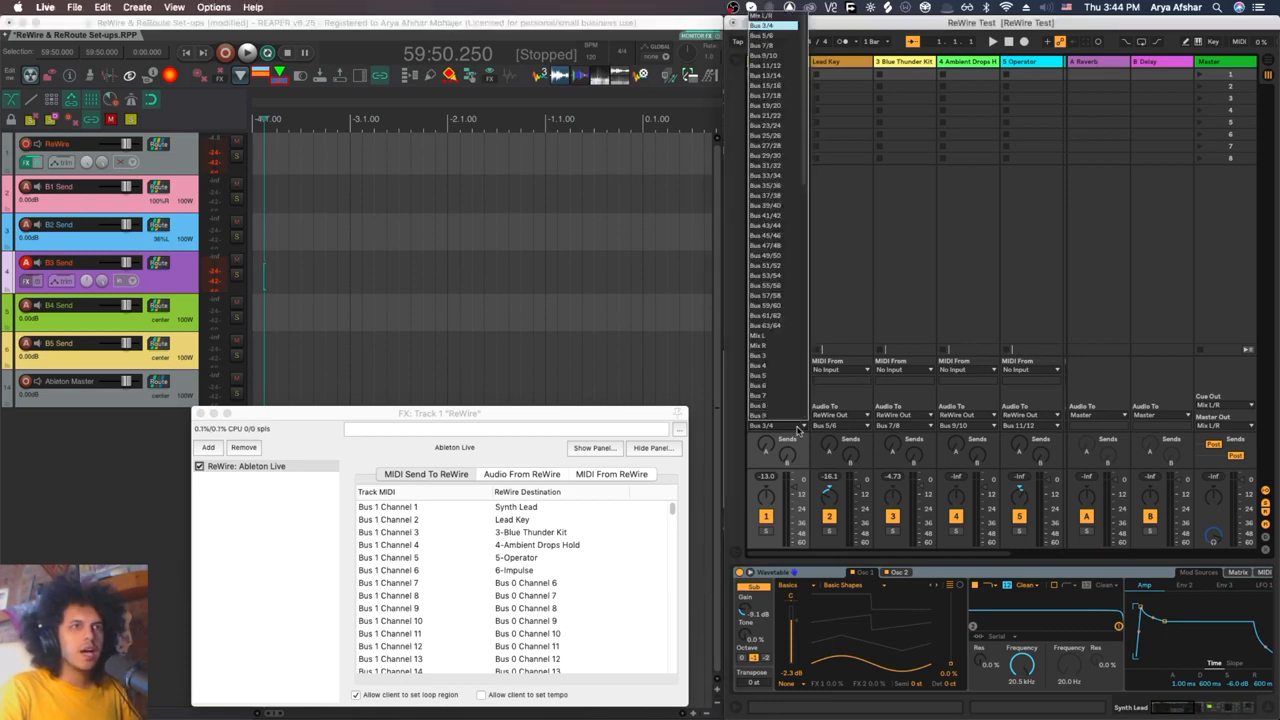
pyautogui.click(840, 323)
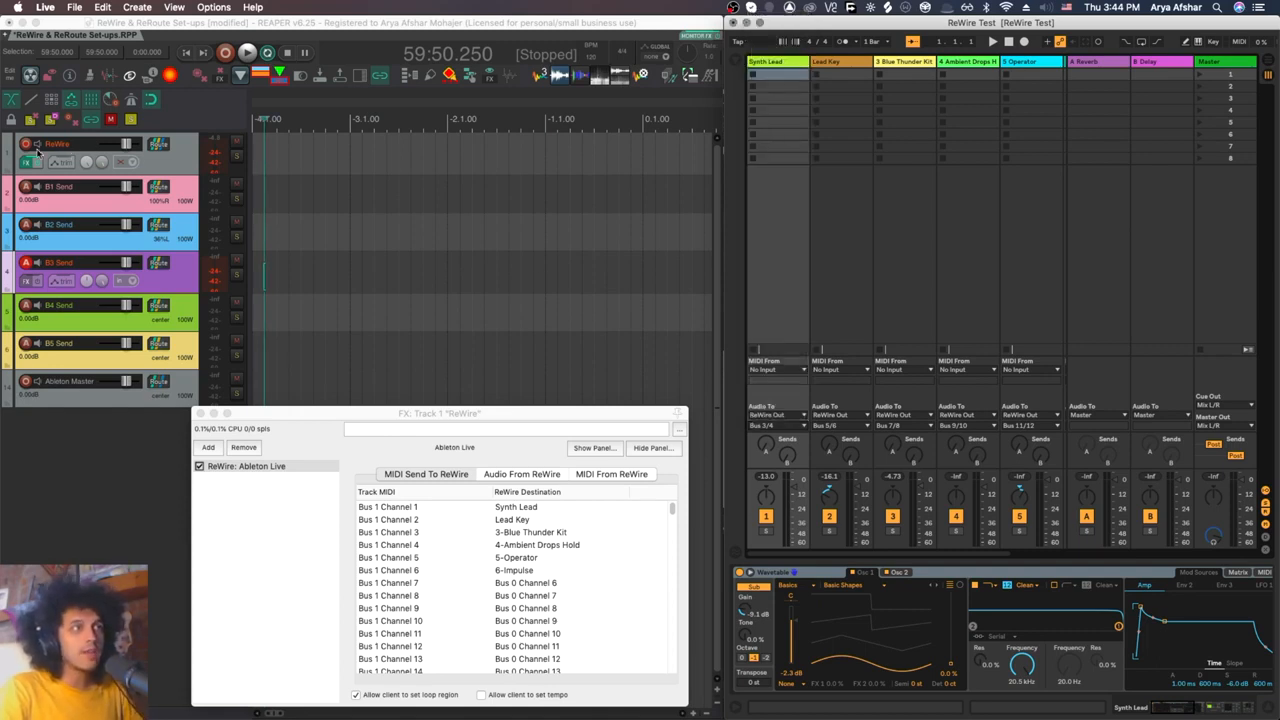
pyautogui.click(780, 425)
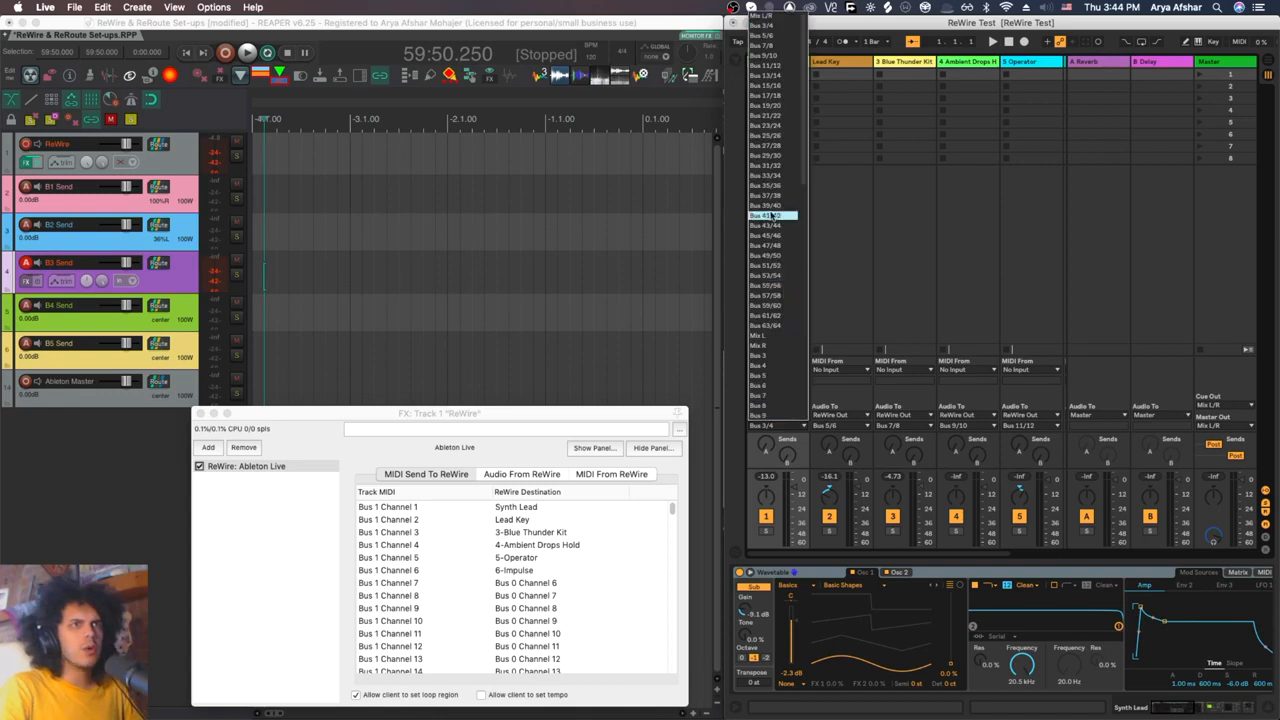
pyautogui.click(895, 198)
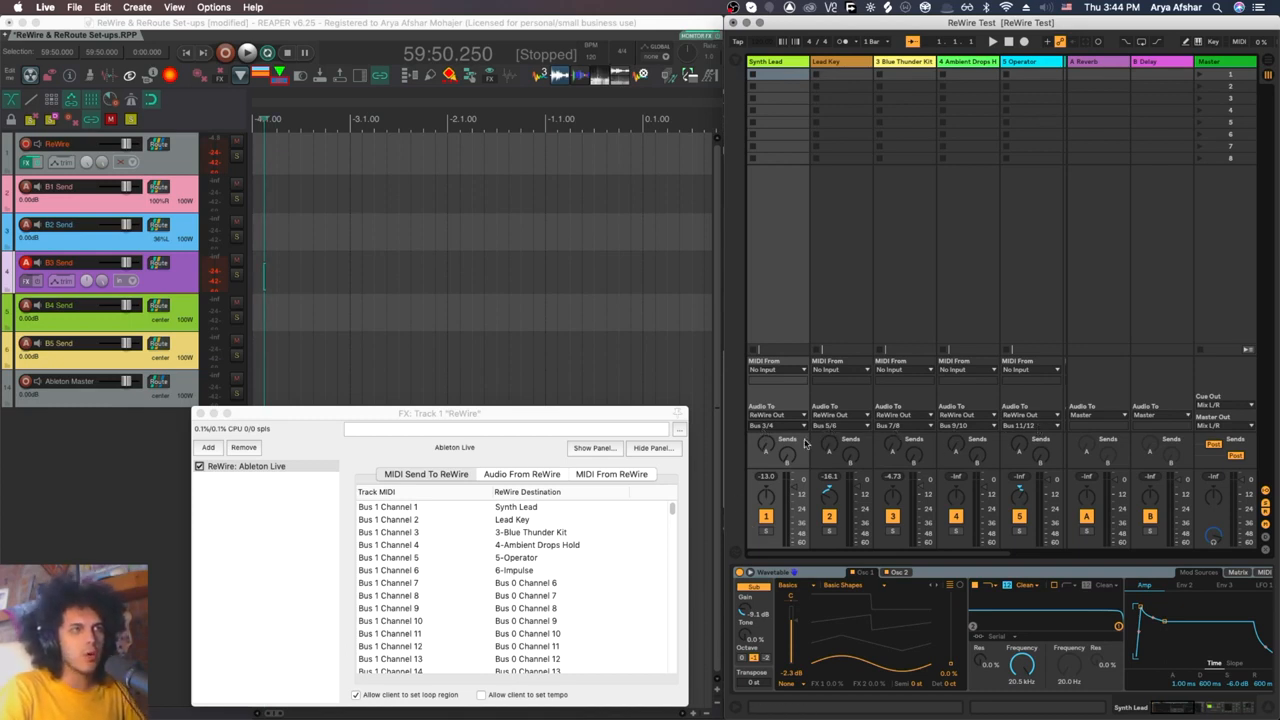
# Step: Examine how the ReWire outputs map to track channels in the Audio From ReWire list of REAPER's Ableton Live effect
pyautogui.click(383, 416)
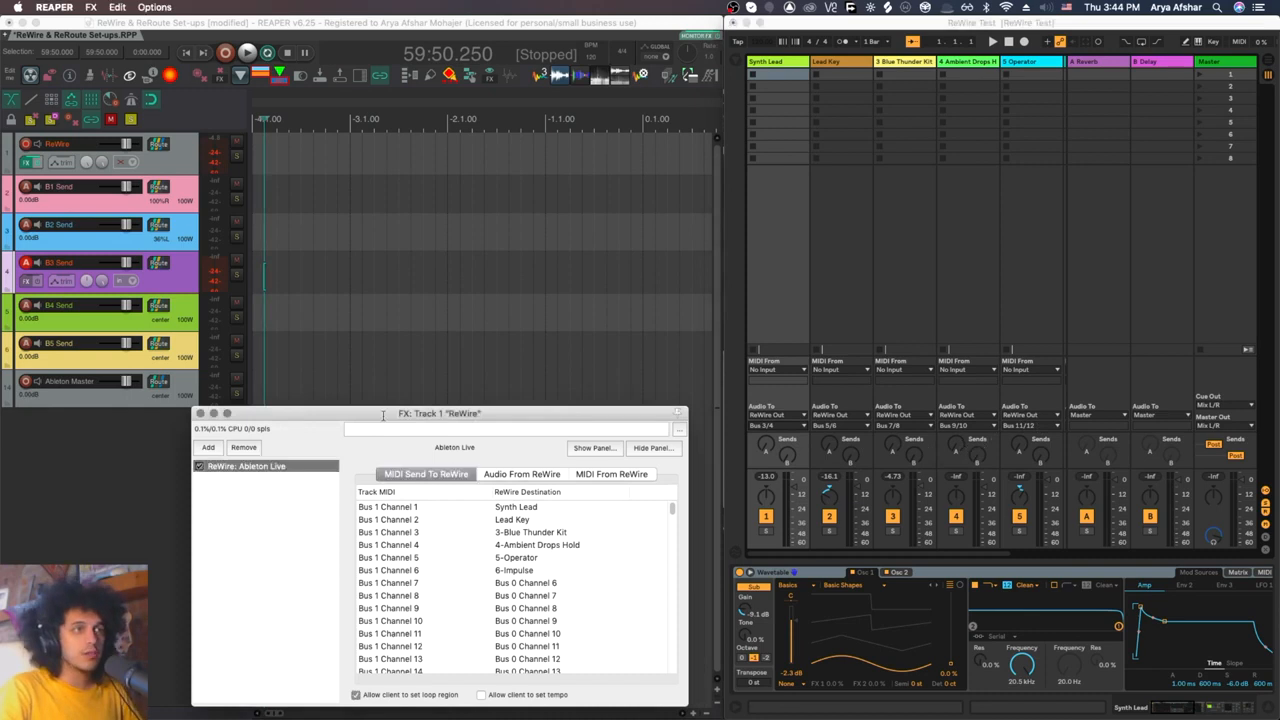
pyautogui.click(516, 476)
pyautogui.scroll(-1, 412, 522)
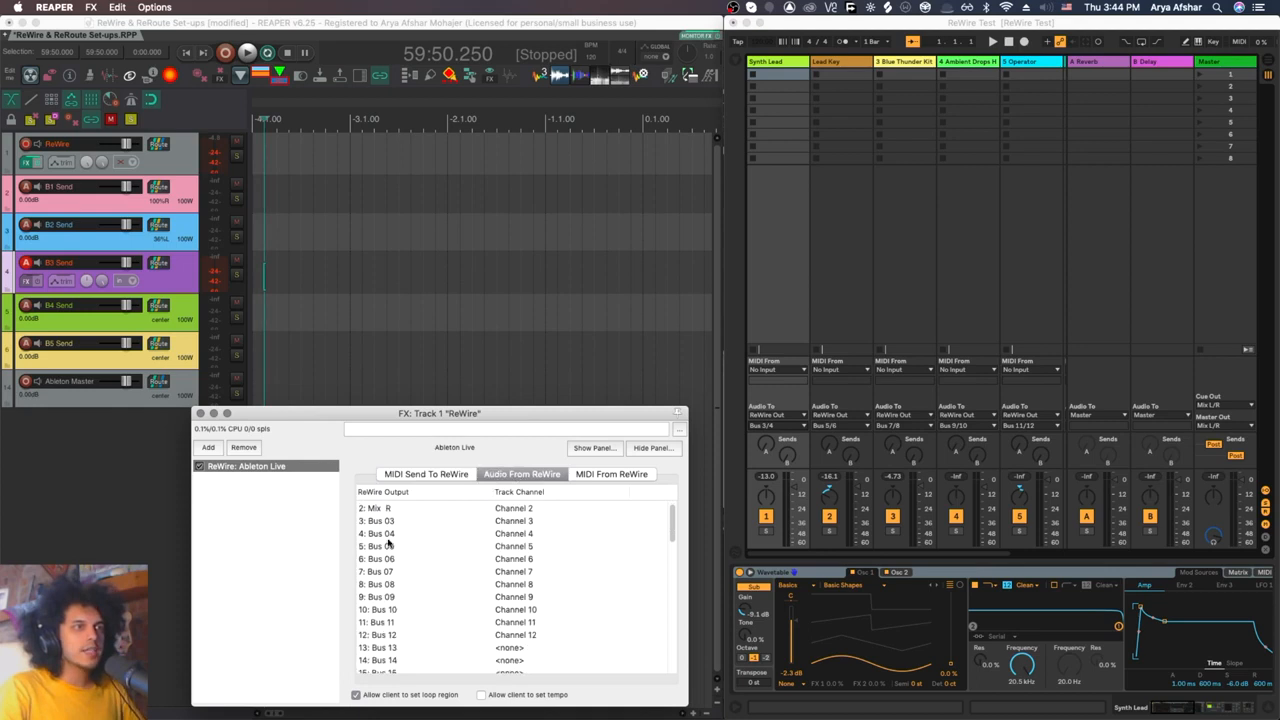
pyautogui.scroll(-10, 384, 548)
pyautogui.scroll(-10, 376, 594)
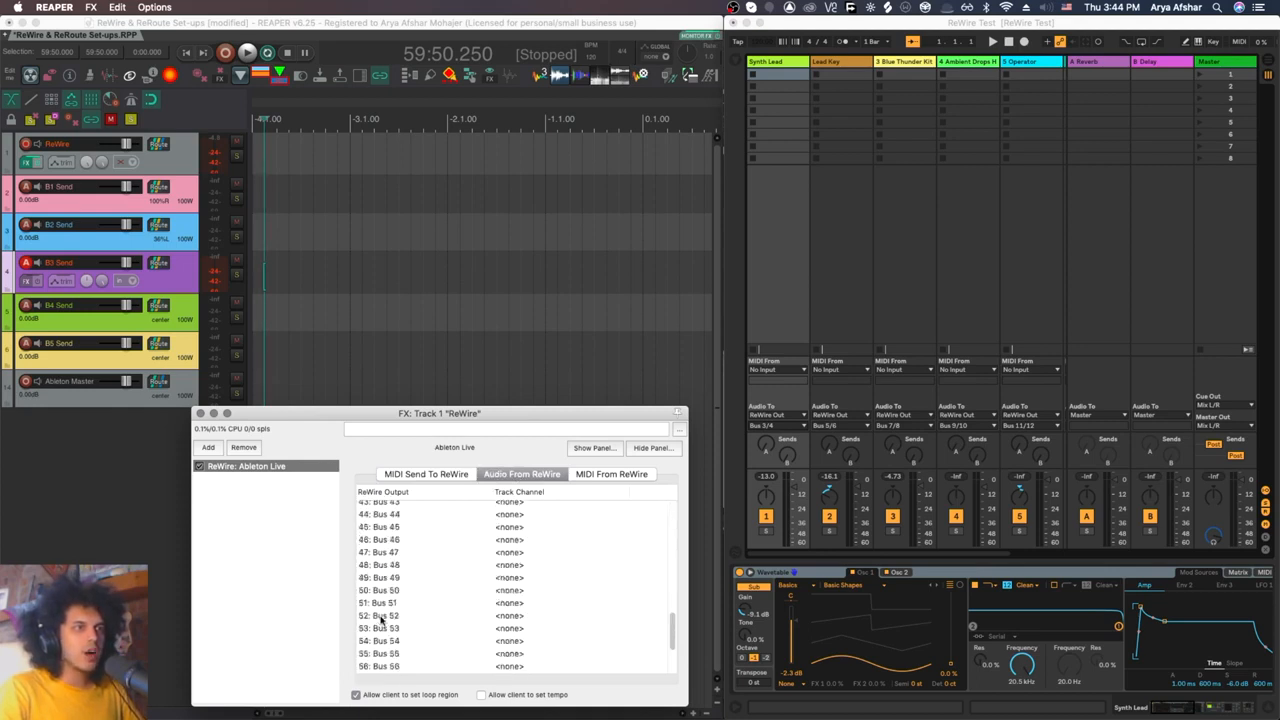
pyautogui.scroll(15, 396, 600)
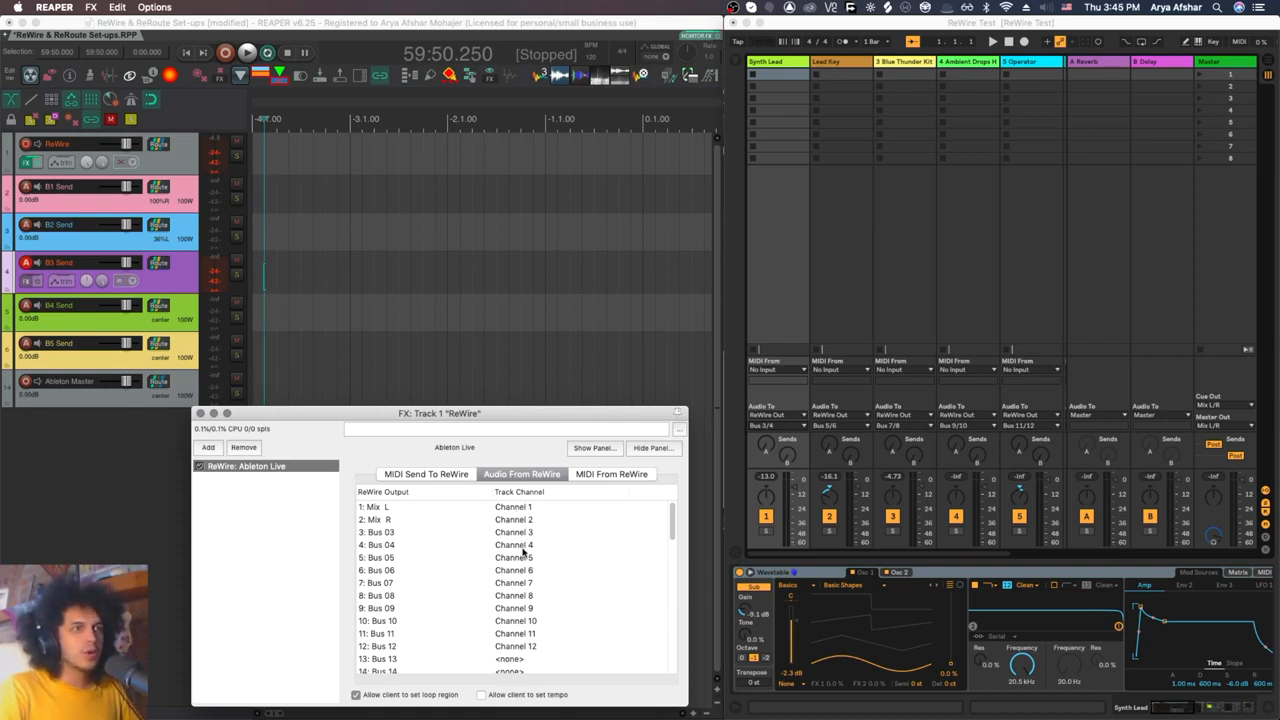
pyautogui.scroll(-3, 517, 620)
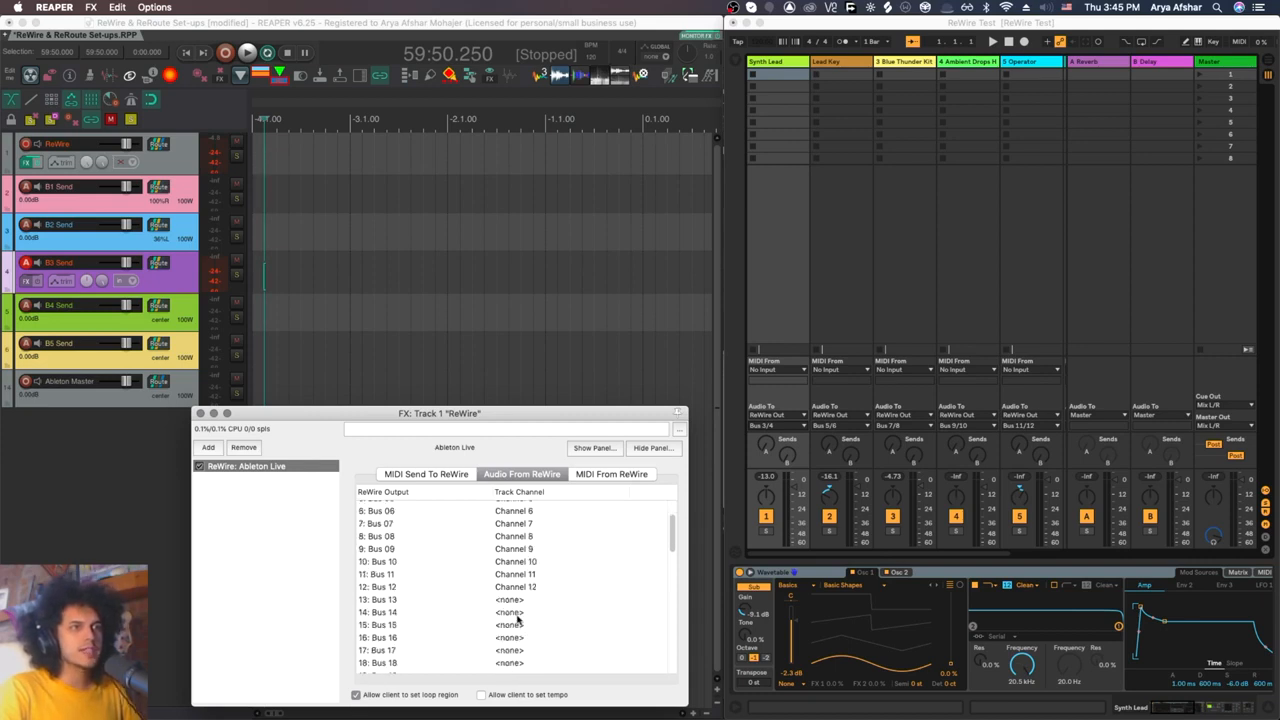
pyautogui.scroll(3, 517, 620)
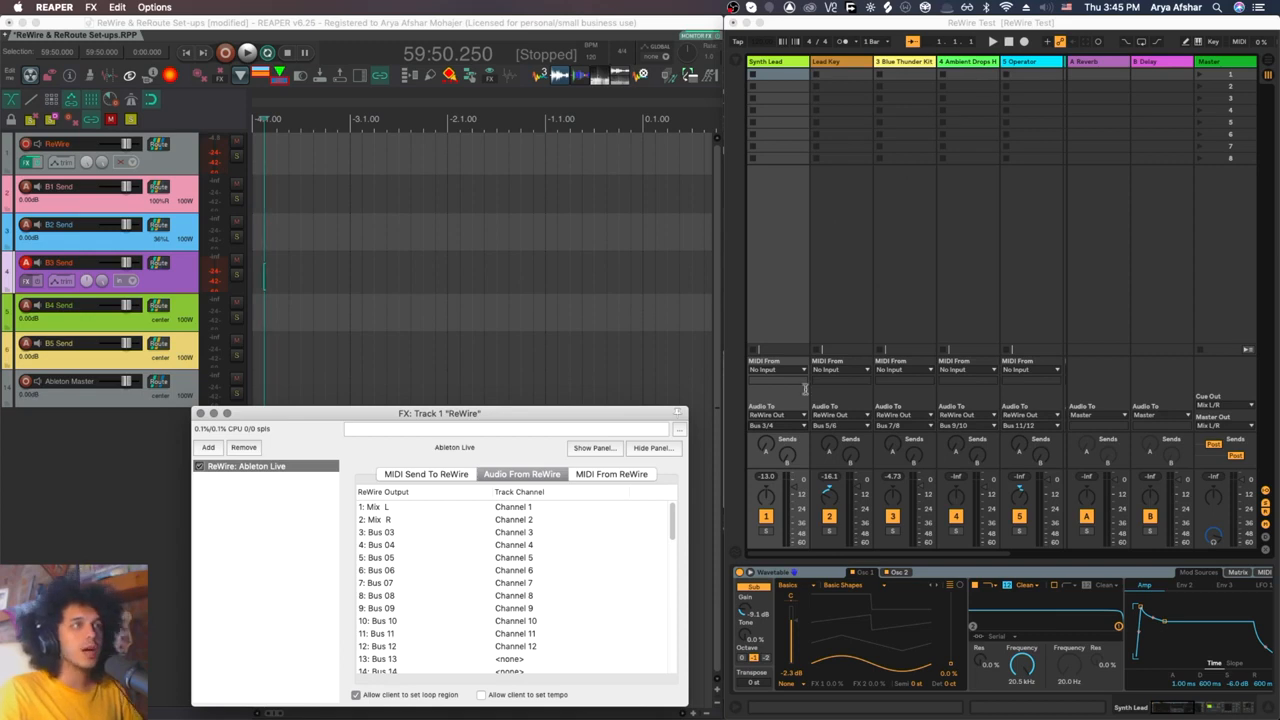
pyautogui.scroll(-3, 497, 560)
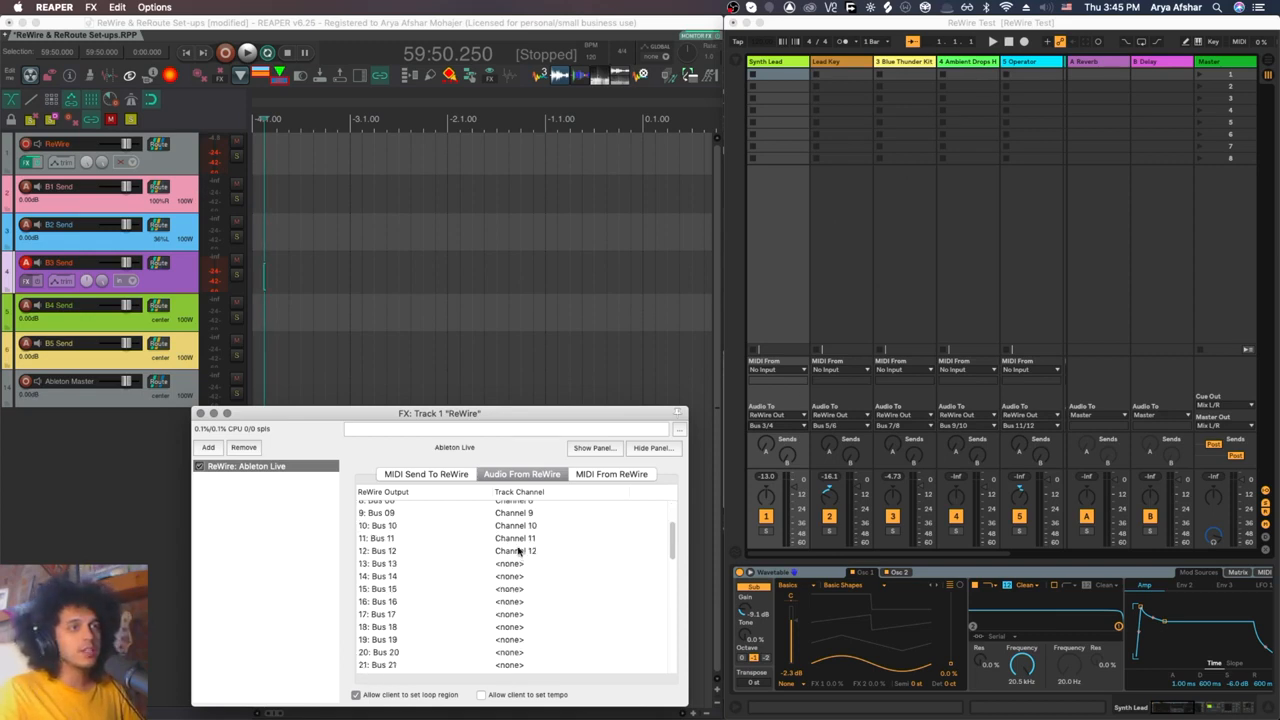
# Step: Check the track channels available for Bus 13, dismiss the choices and return to the start of the mapping list
pyautogui.click(511, 570)
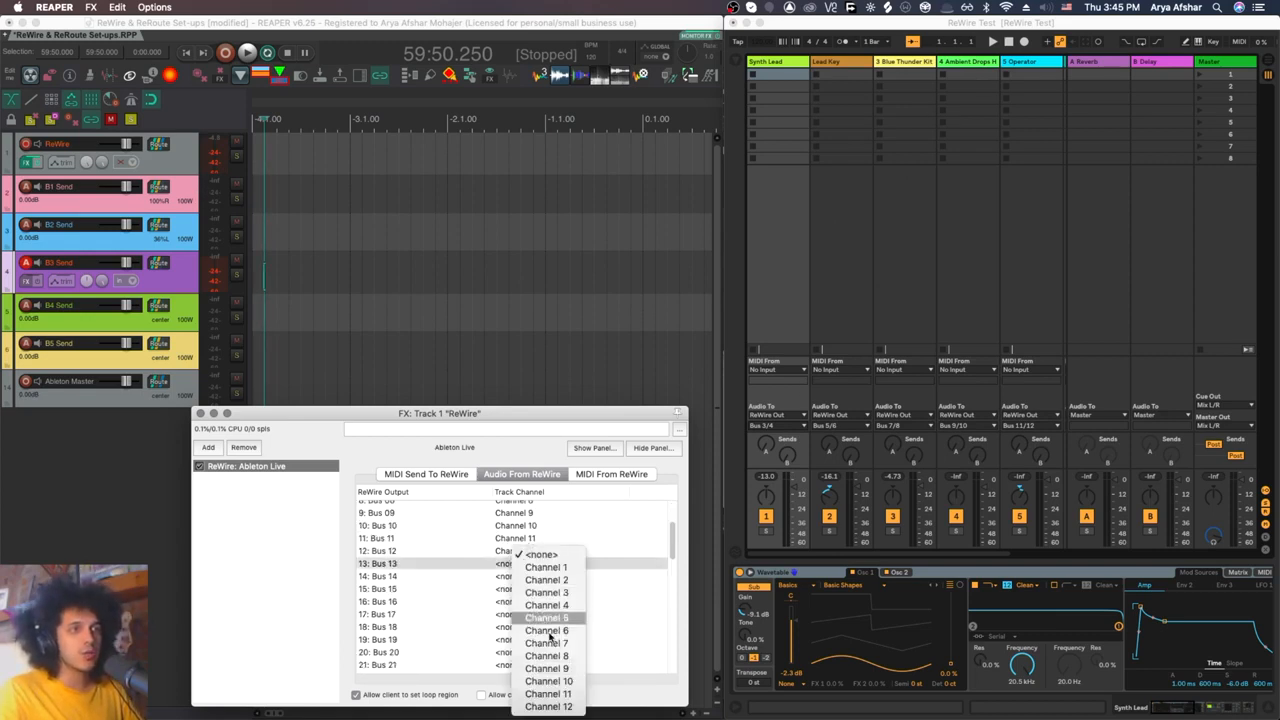
pyautogui.click(628, 524)
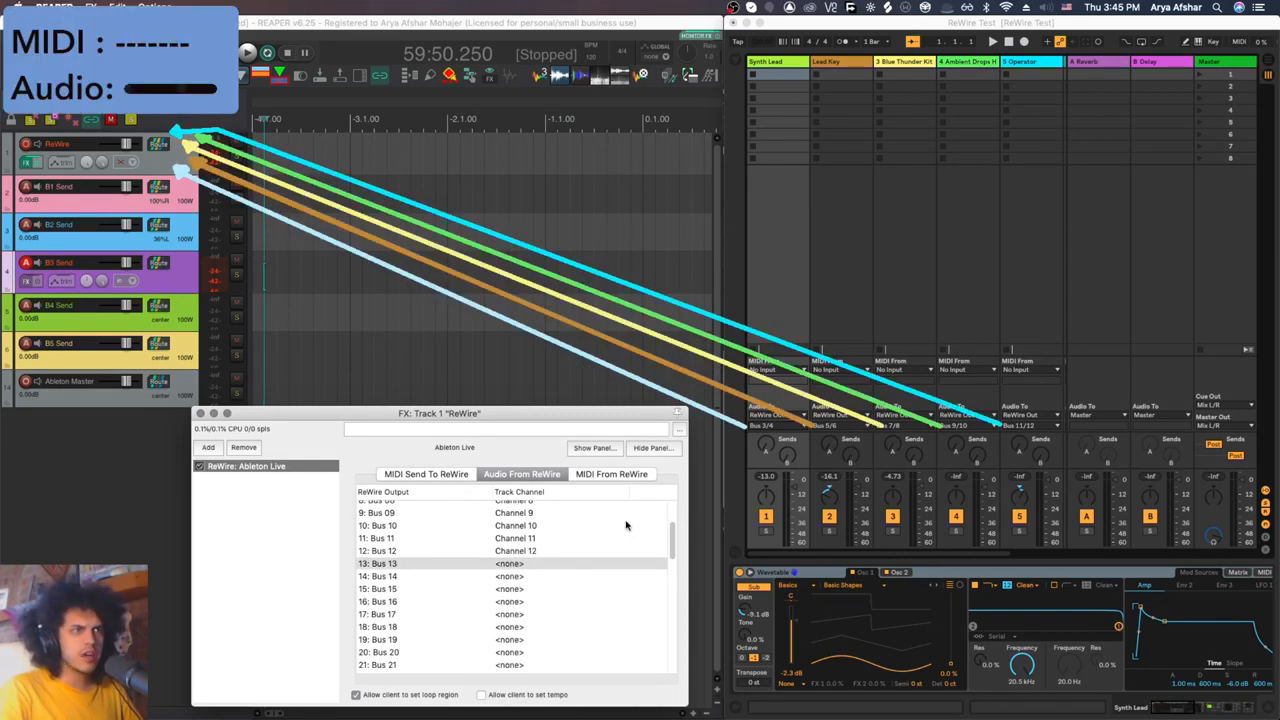
pyautogui.scroll(3, 626, 524)
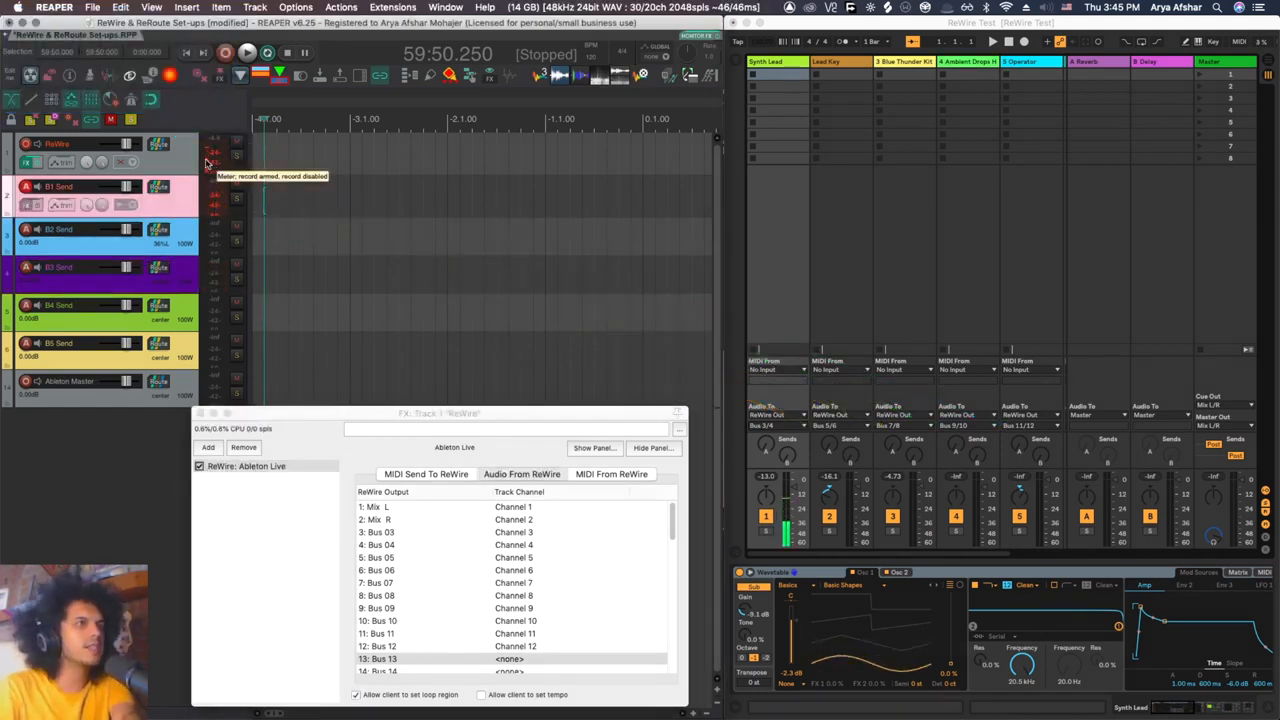
# Step: Show the hidden return tracks from Synth Lead to Bass Synth and examine the ReWire track's routing down to its Ableton Master Out send
pyautogui.click(181, 240)
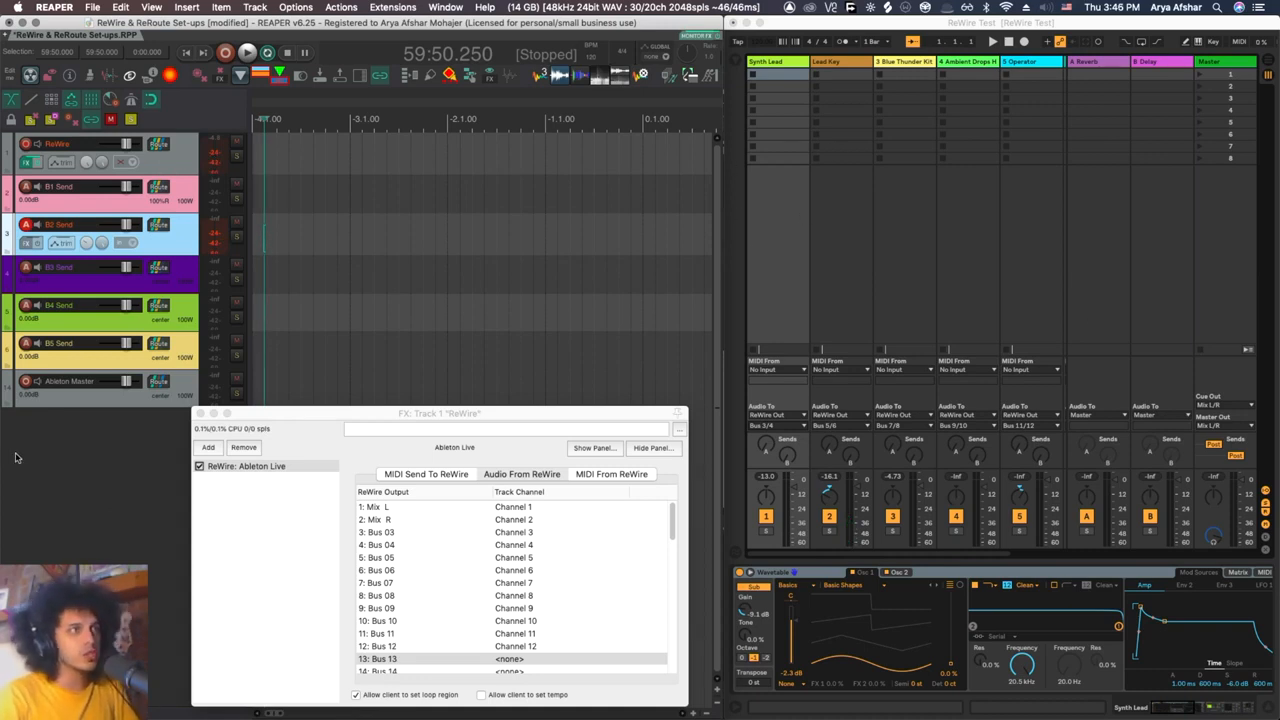
pyautogui.press('shift+super+m')
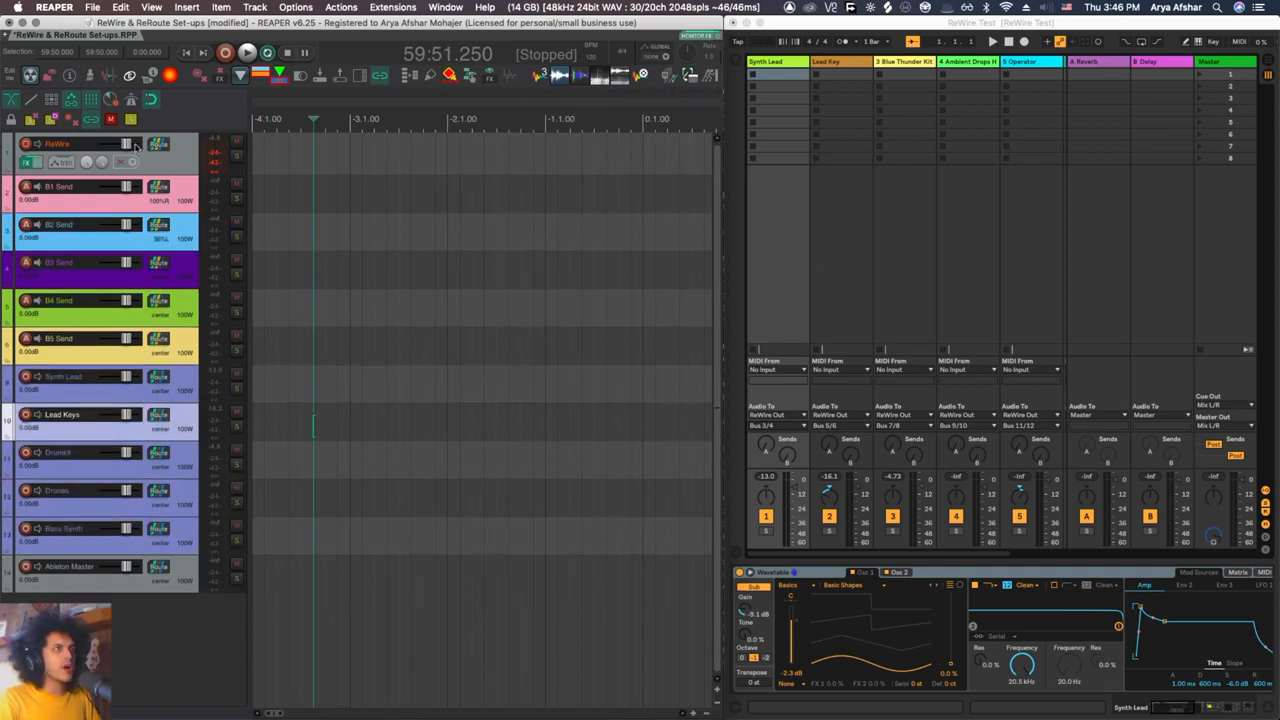
pyautogui.click(160, 151)
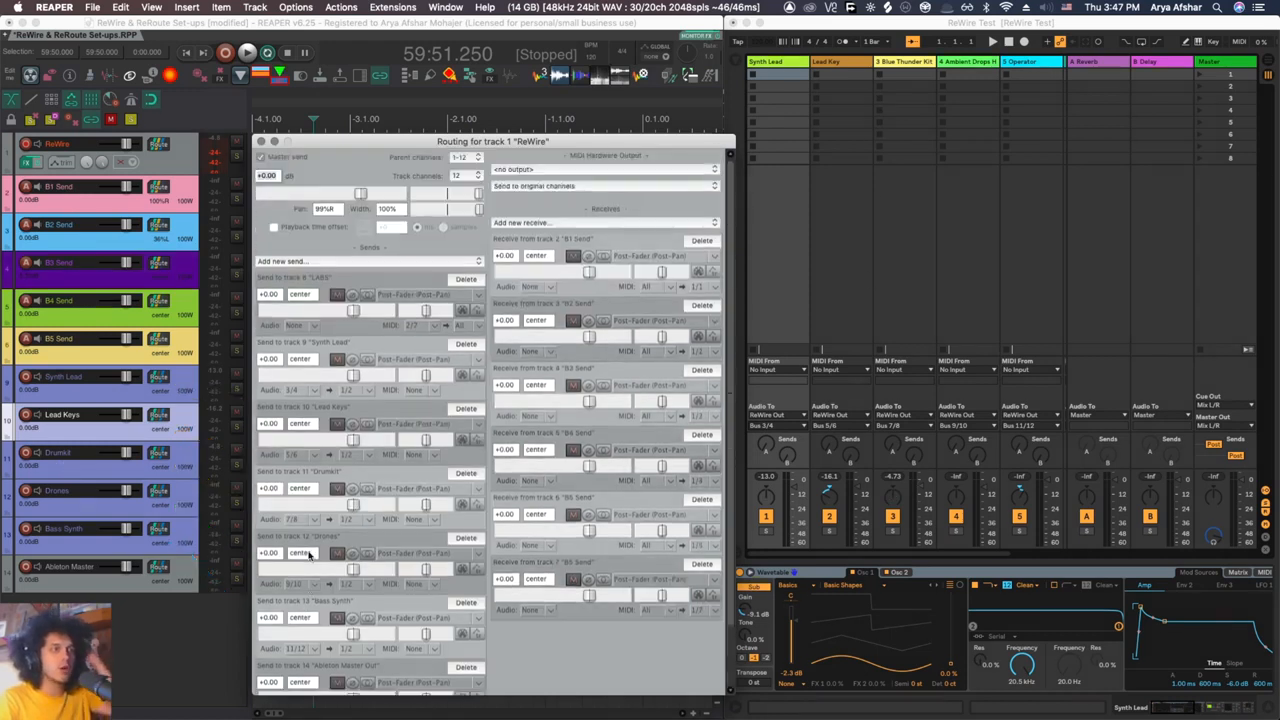
pyautogui.scroll(-3, 296, 650)
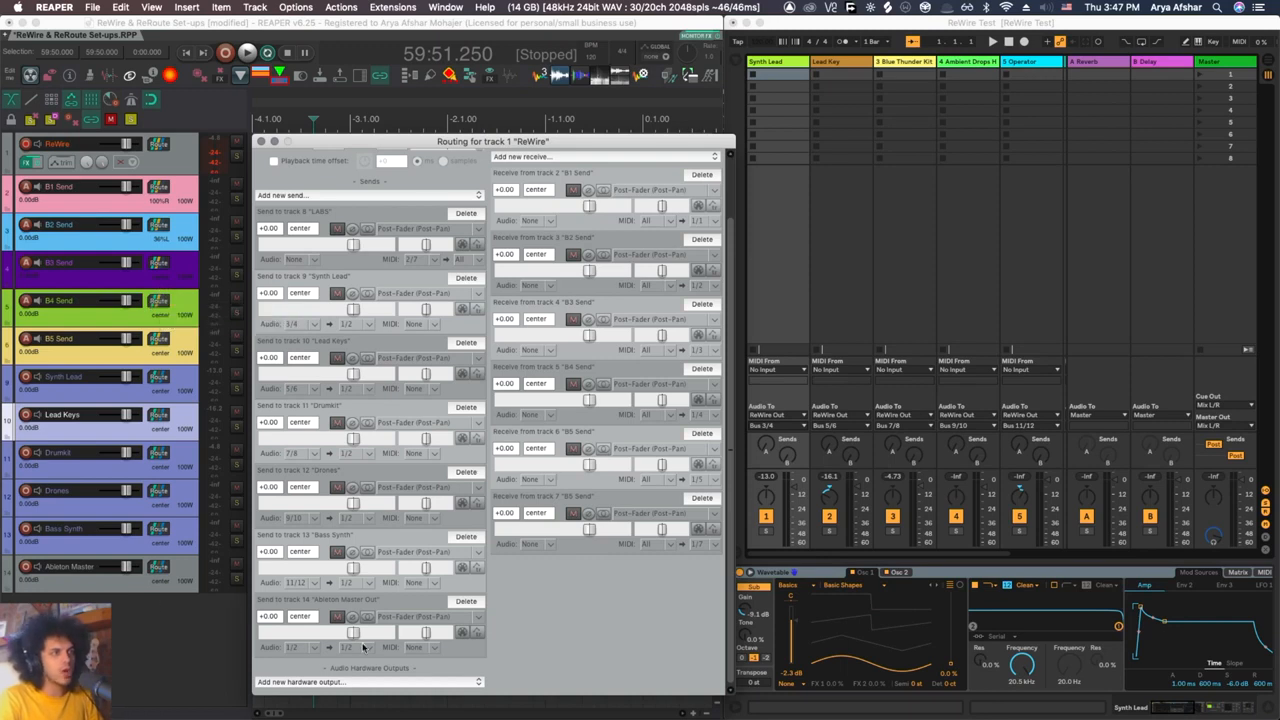
# Step: Select the send tracks B1 Send to B5 Send in turn to test each one's signal path through Live and back
pyautogui.click(185, 210)
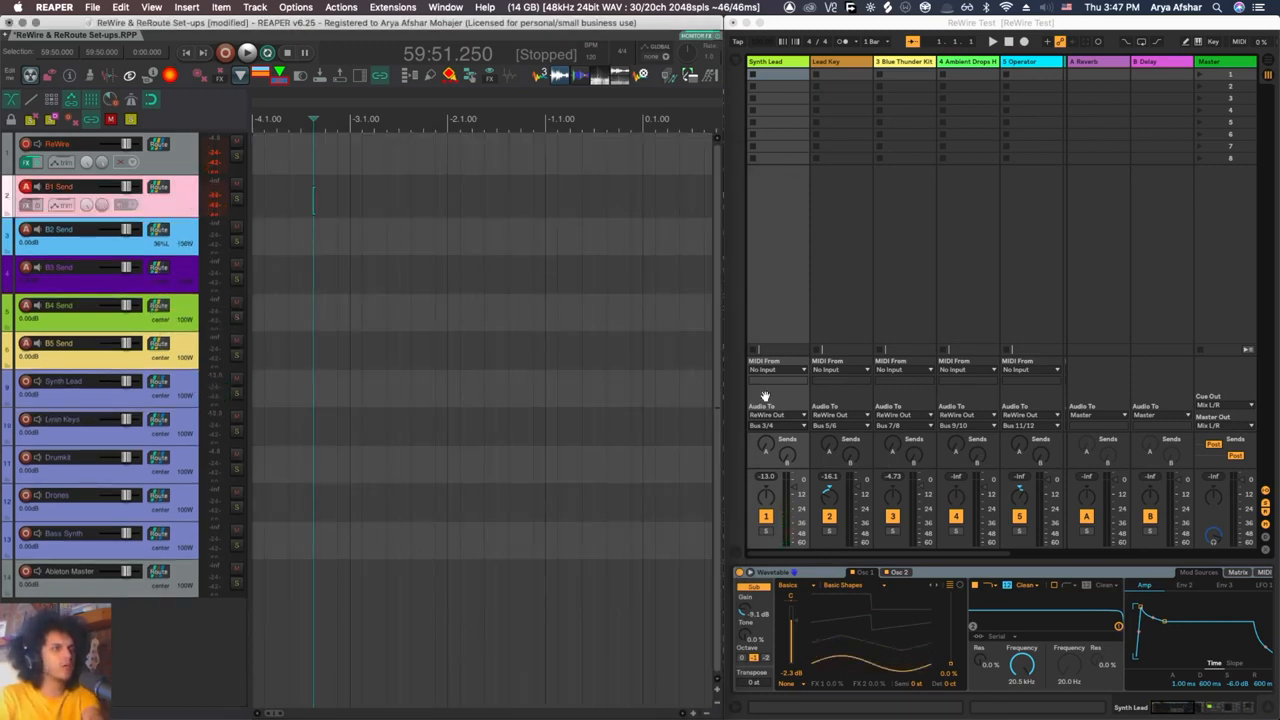
pyautogui.click(186, 239)
pyautogui.click(192, 282)
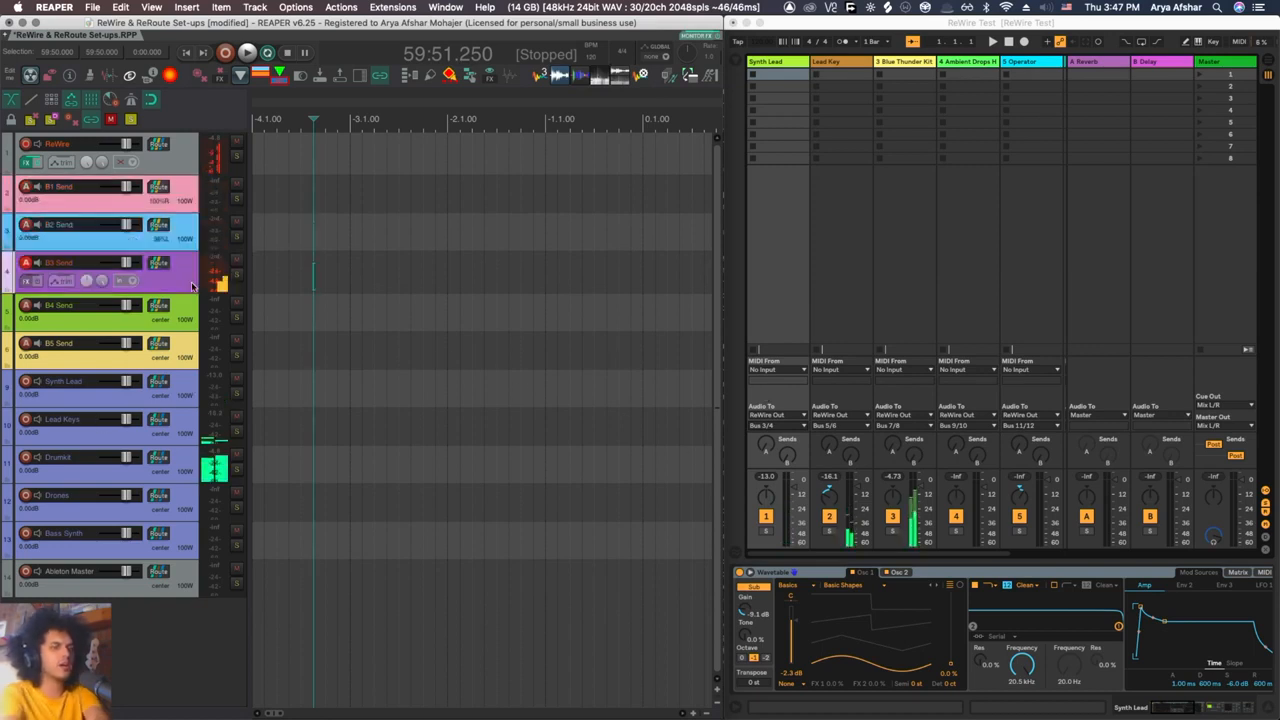
pyautogui.click(185, 306)
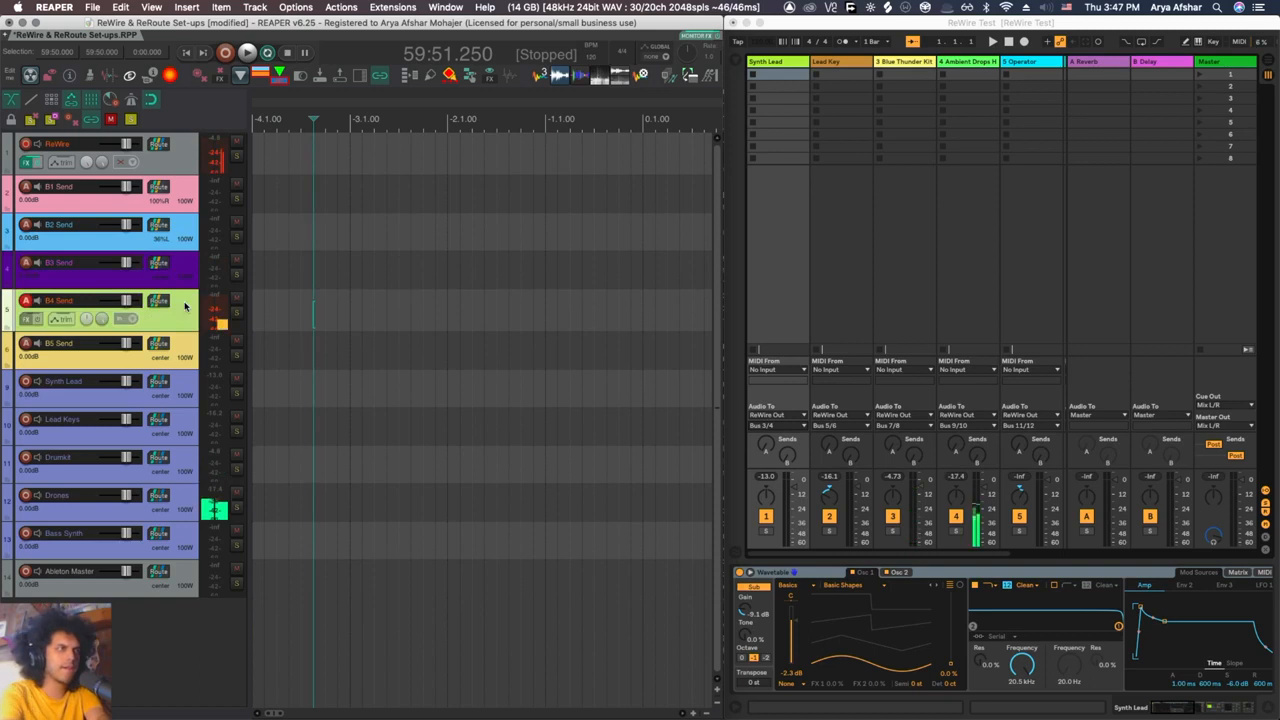
pyautogui.click(189, 349)
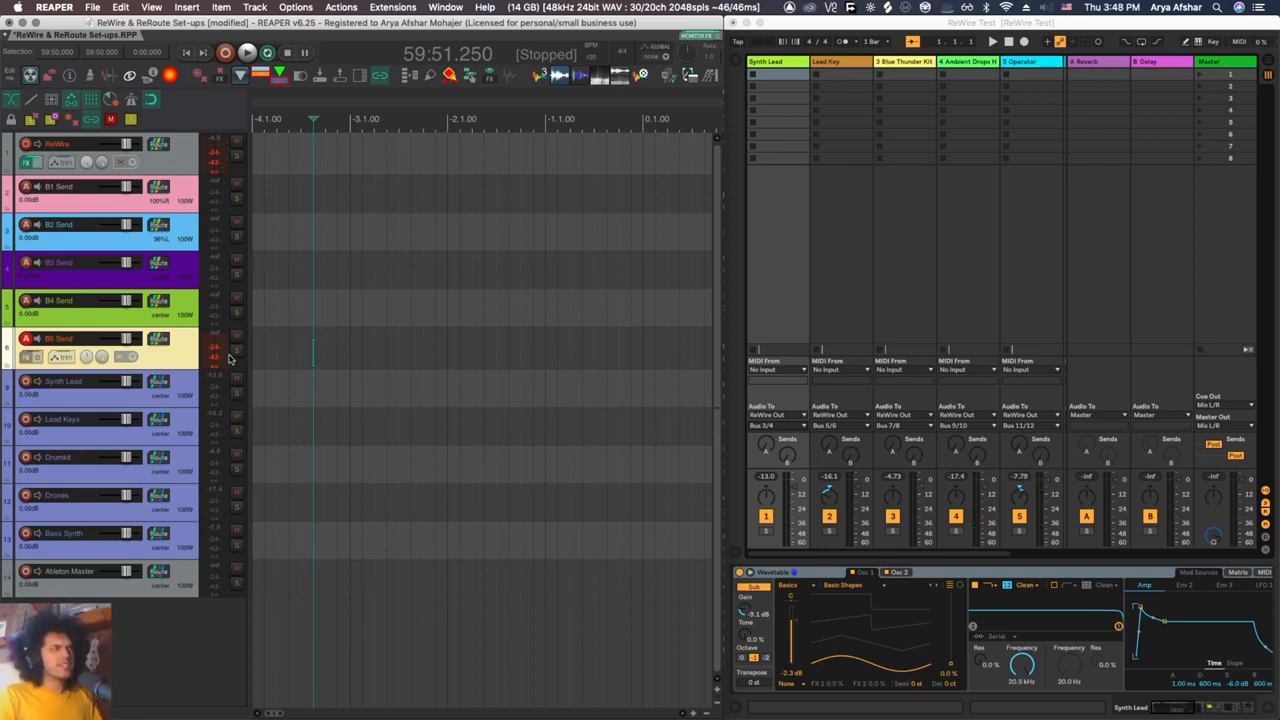
# Step: Review the ReWire and Ableton Master tracks, check the ReWire track's Audio From ReWire mapping and close the effect window
pyautogui.click(194, 175)
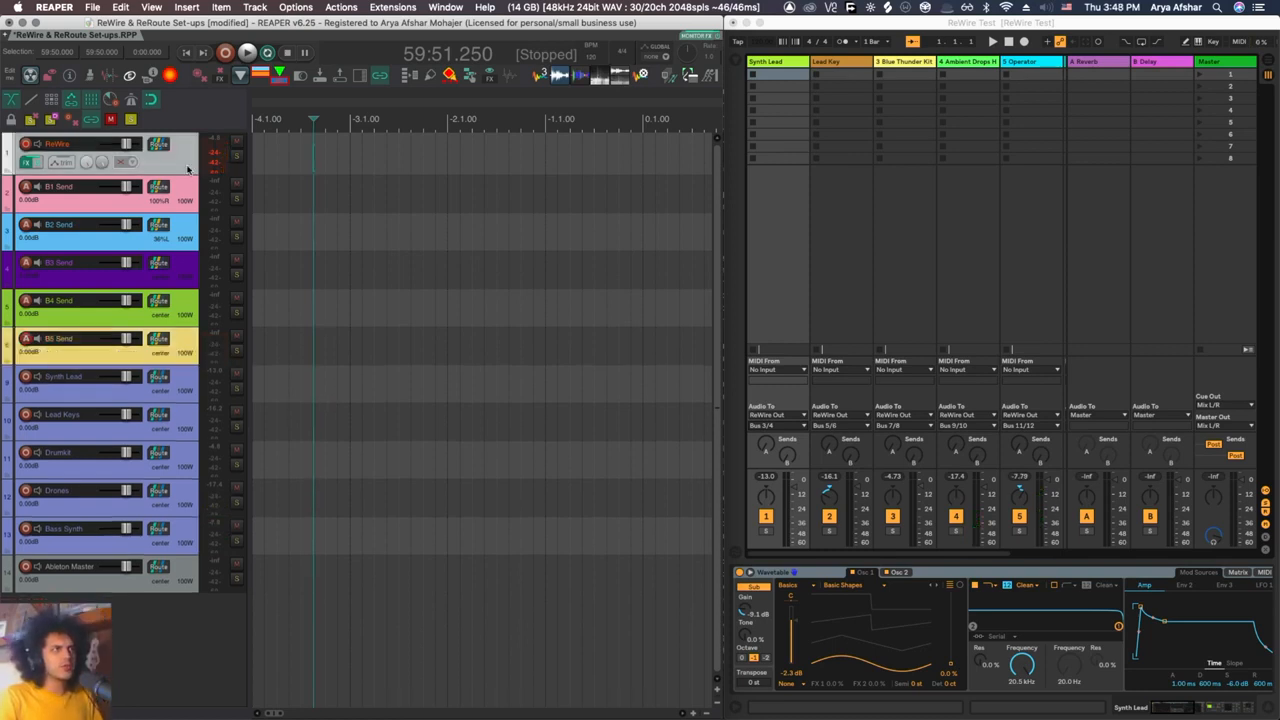
pyautogui.keyDown('shift'); pyautogui.click(184, 581); pyautogui.keyUp('shift')
pyautogui.rightClick(180, 158)
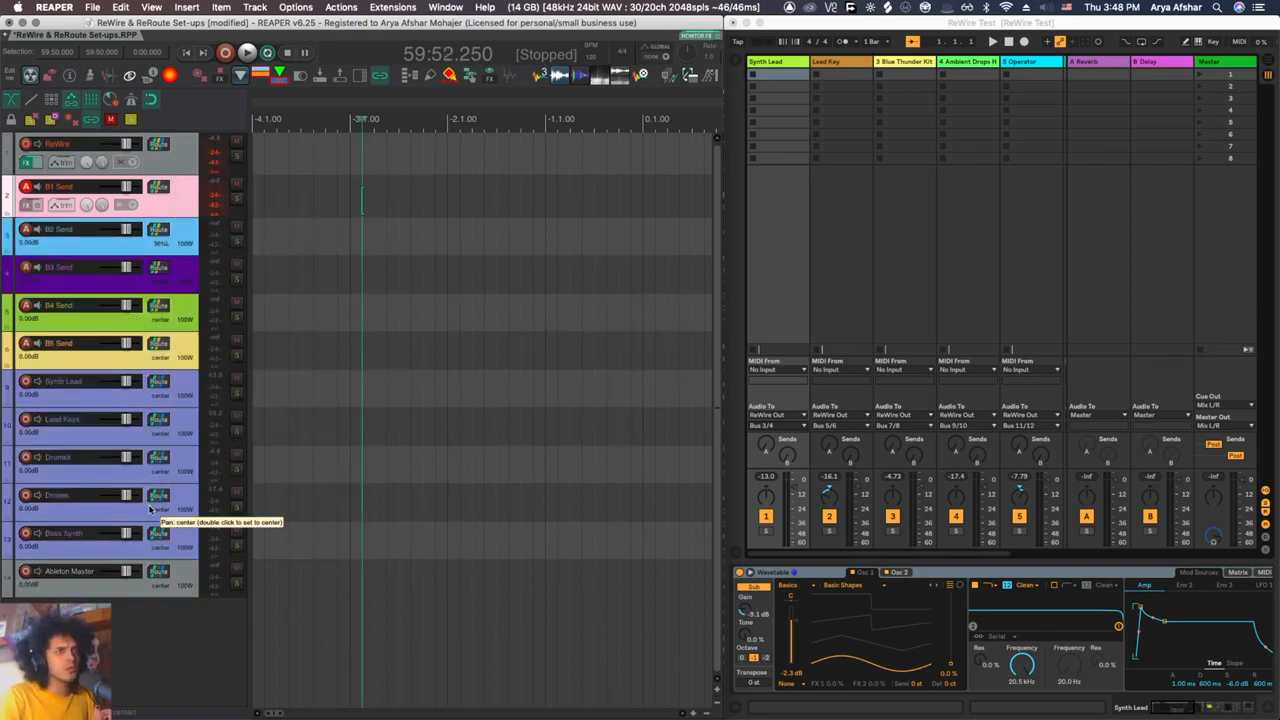
pyautogui.click(27, 162)
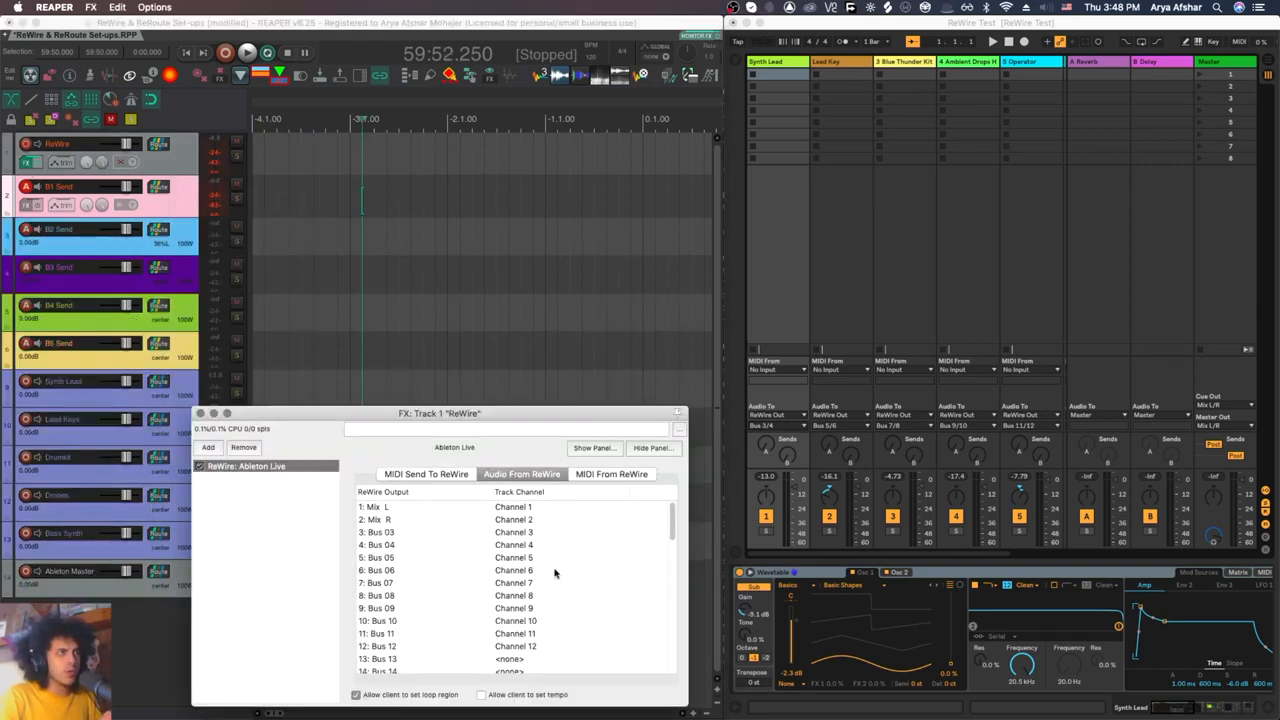
pyautogui.click(199, 413)
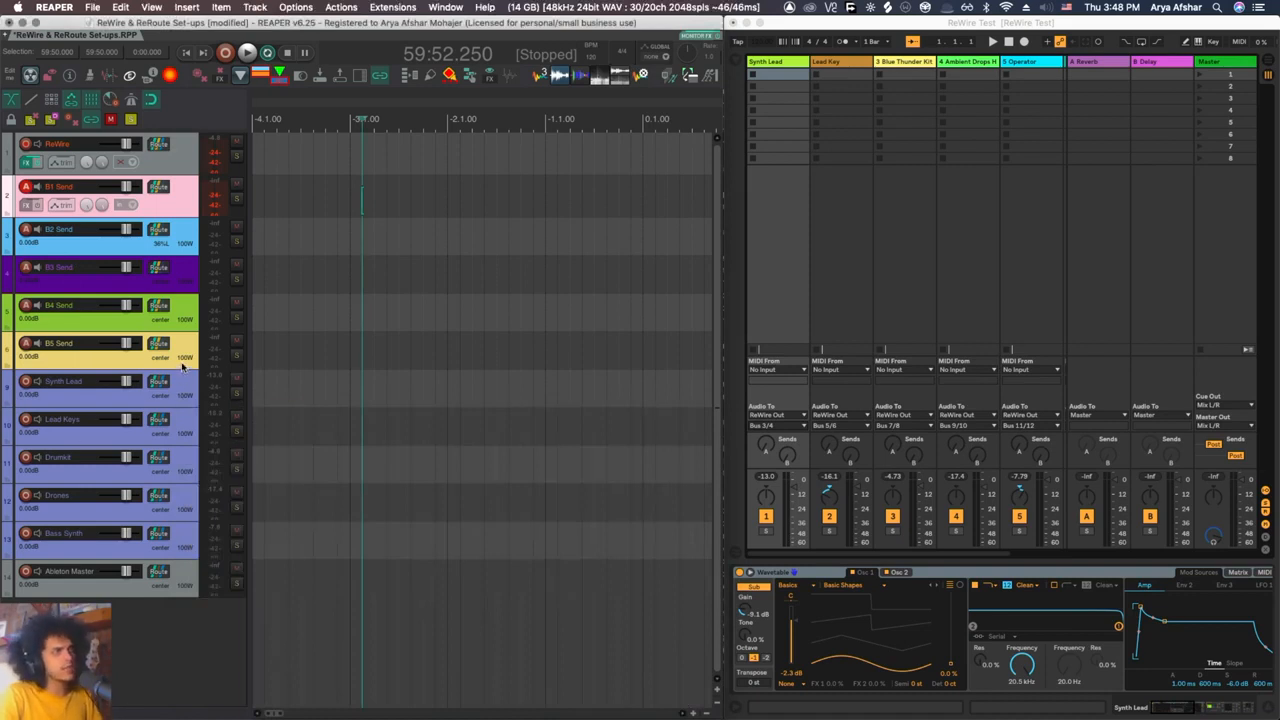
# Step: Duplicate the B5 Send track as B6 Send and set its MIDI send to the ReWire track to bus 1, channel 6
pyautogui.click(182, 367)
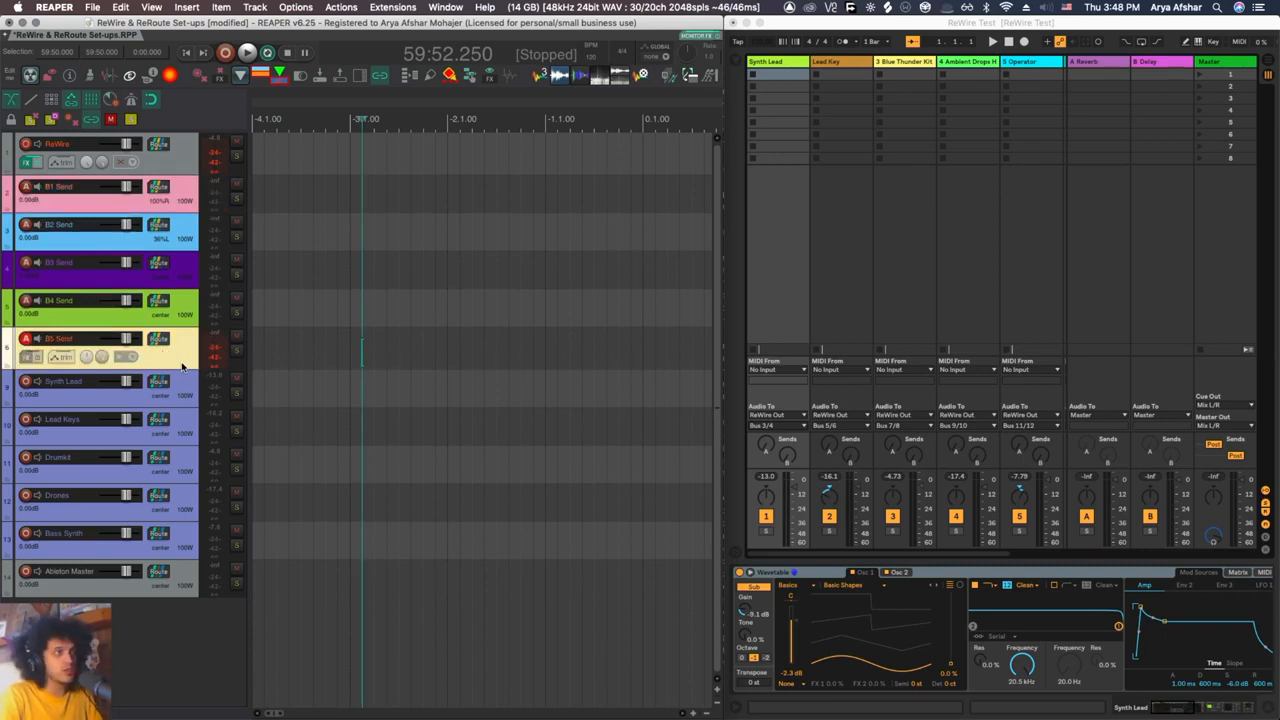
pyautogui.press('super+d')
pyautogui.doubleClick(57, 377)
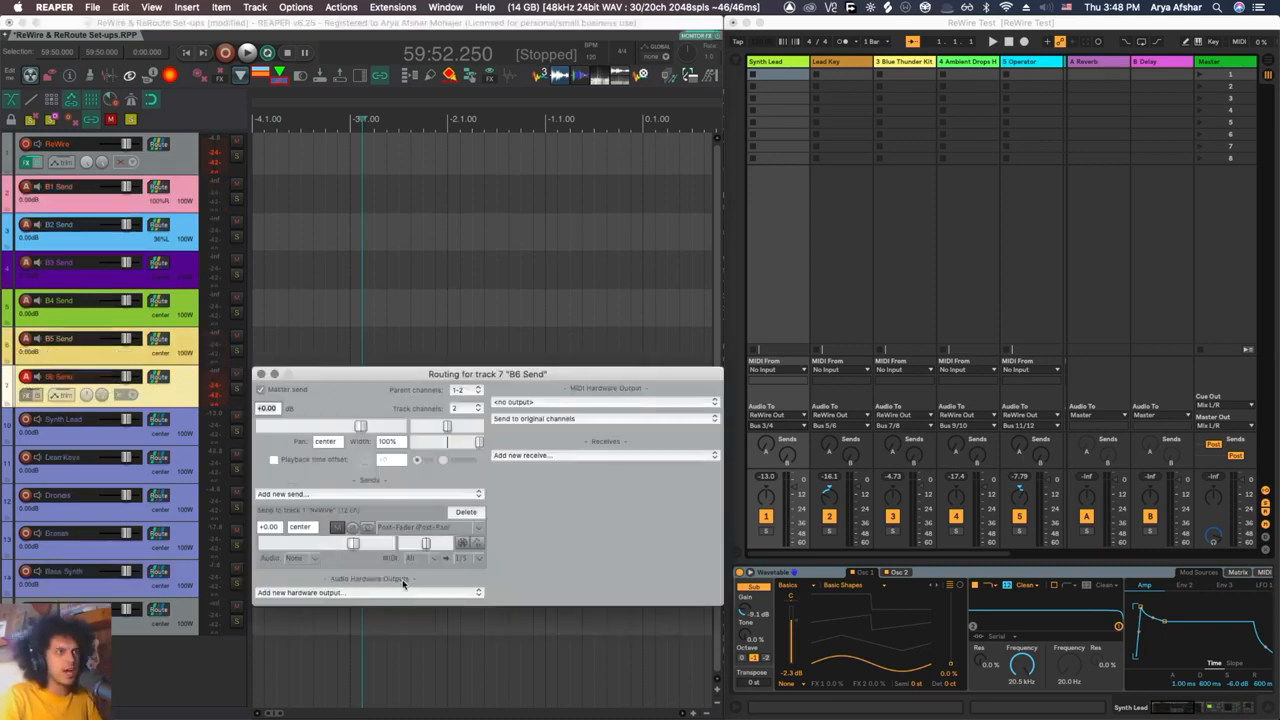
pyautogui.click(463, 561)
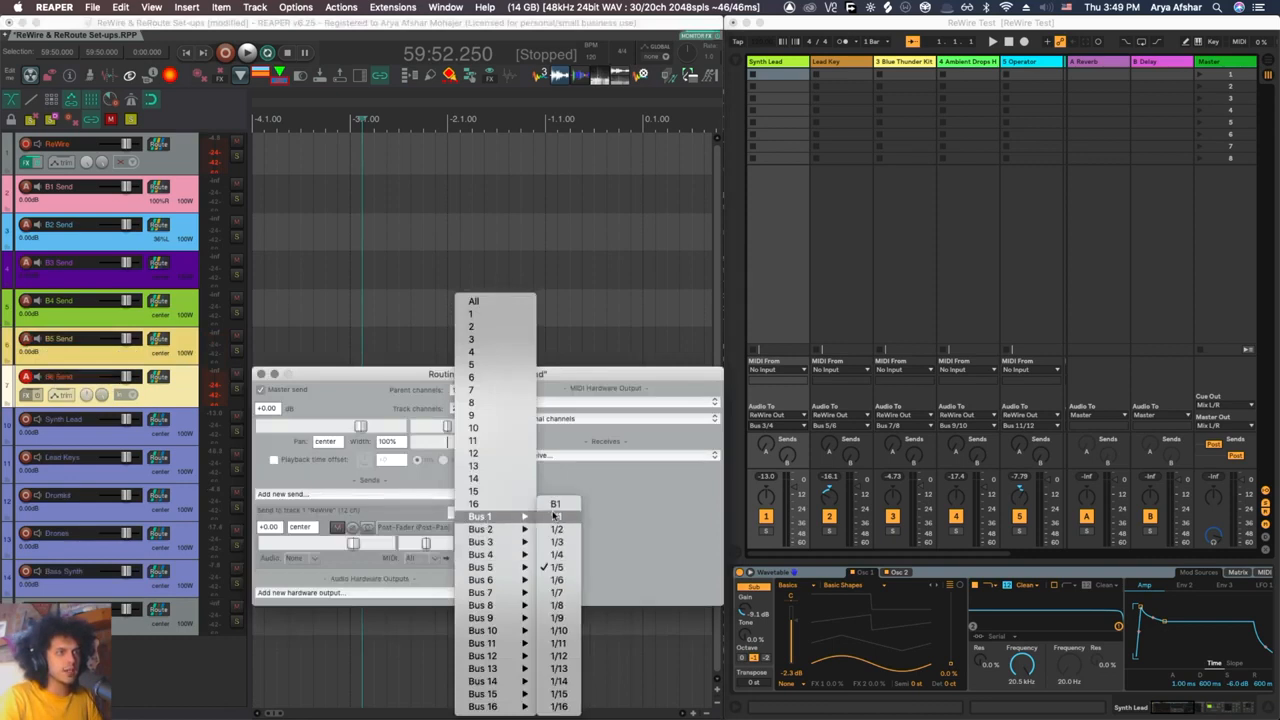
pyautogui.moveTo(525, 516)
pyautogui.click(561, 580)
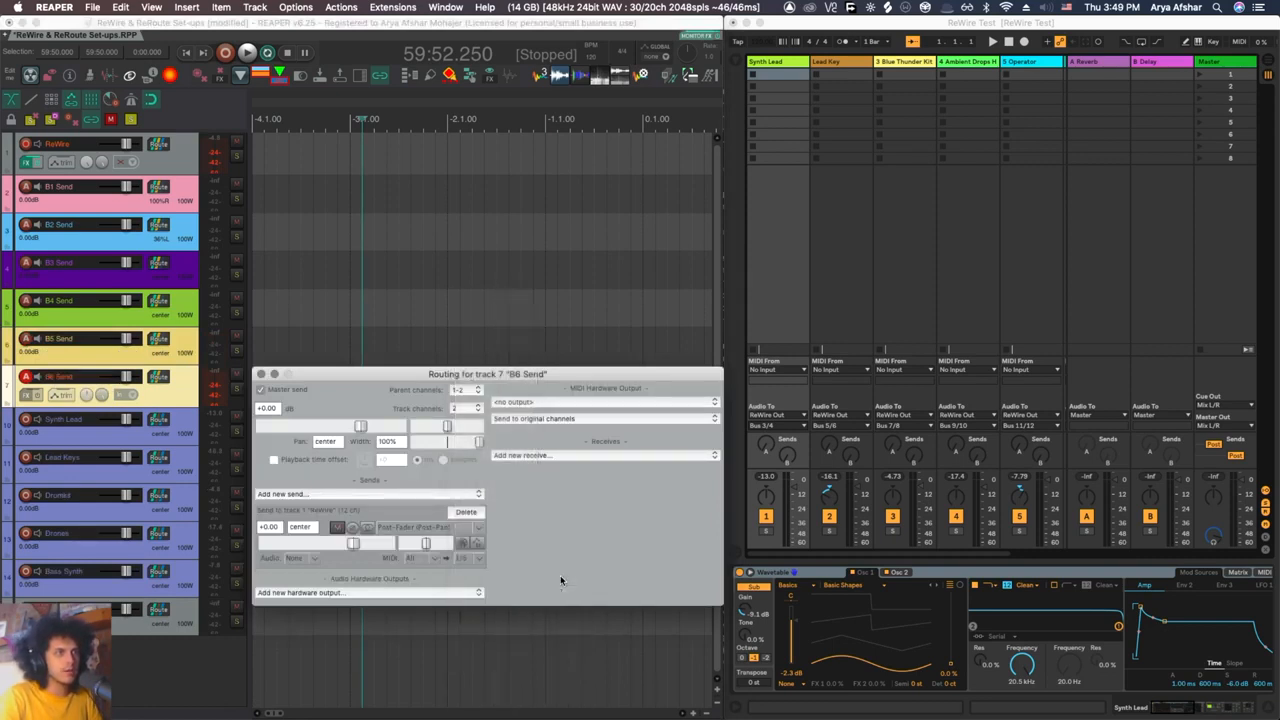
# Step: Duplicate the Bass Synth return track and set the copy's audio receive from ReWire to a new channel source on the sending track
pyautogui.click(183, 582)
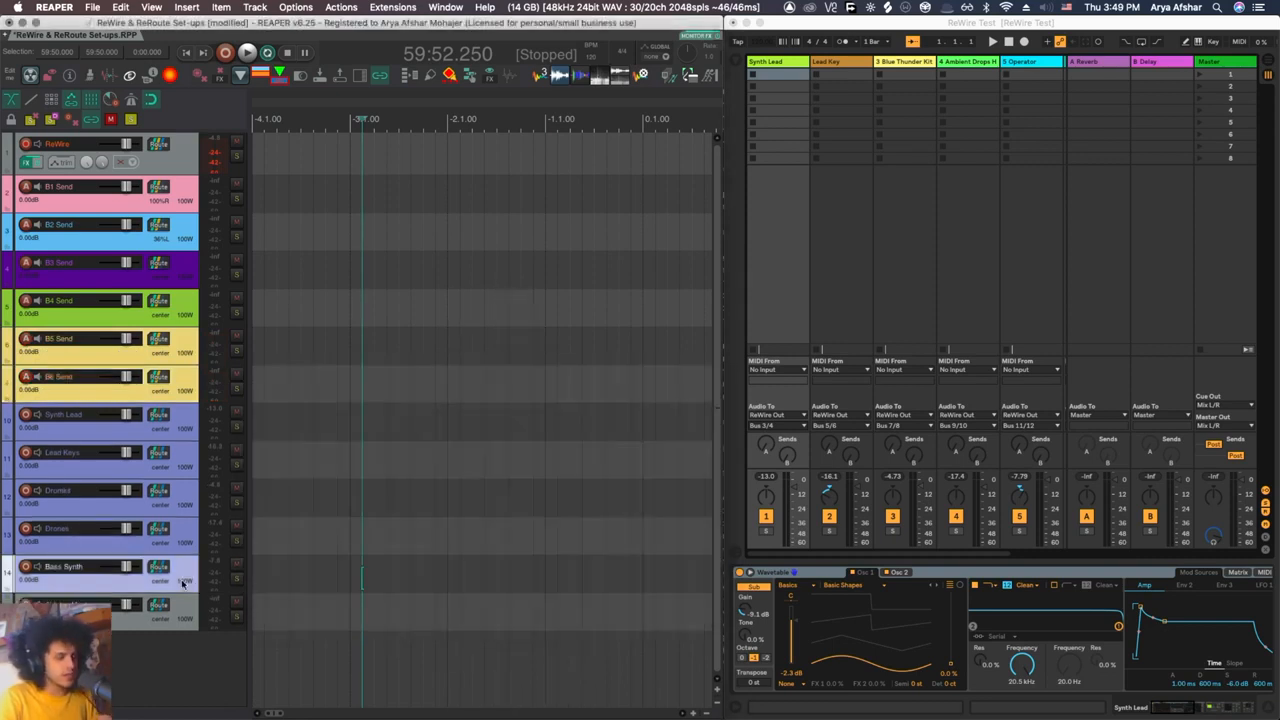
pyautogui.press('super+t')
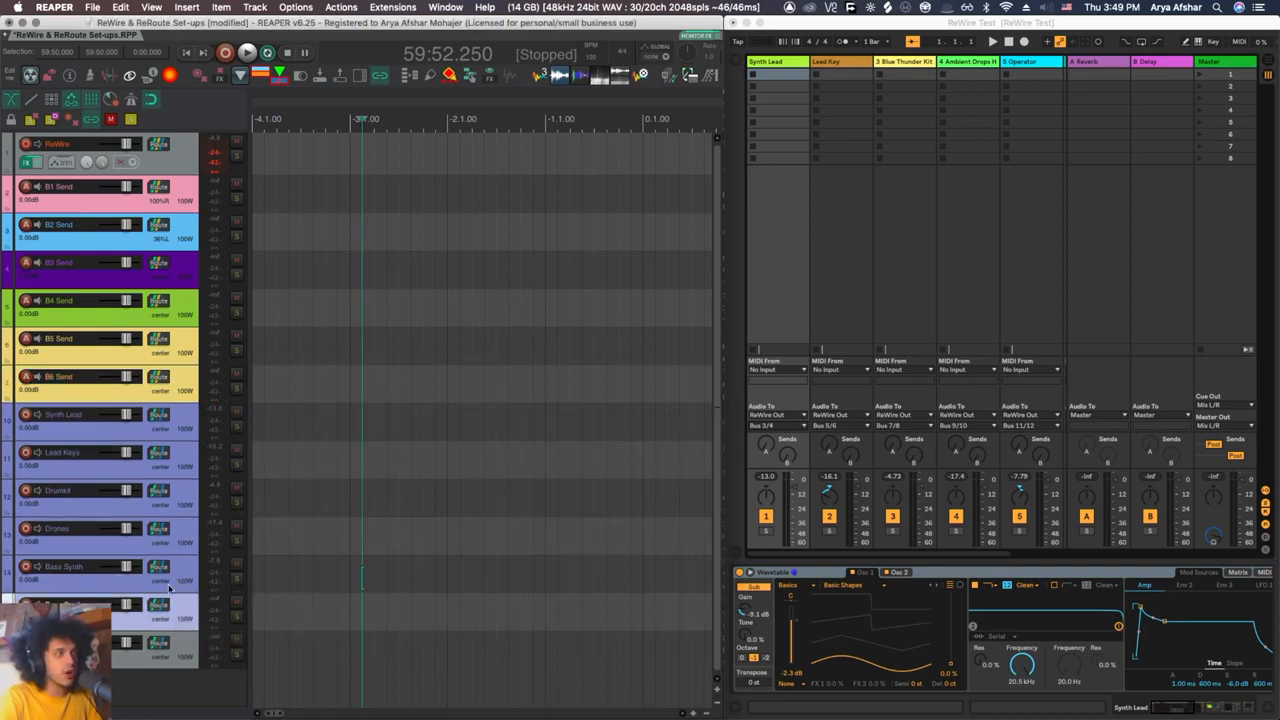
pyautogui.click(158, 605)
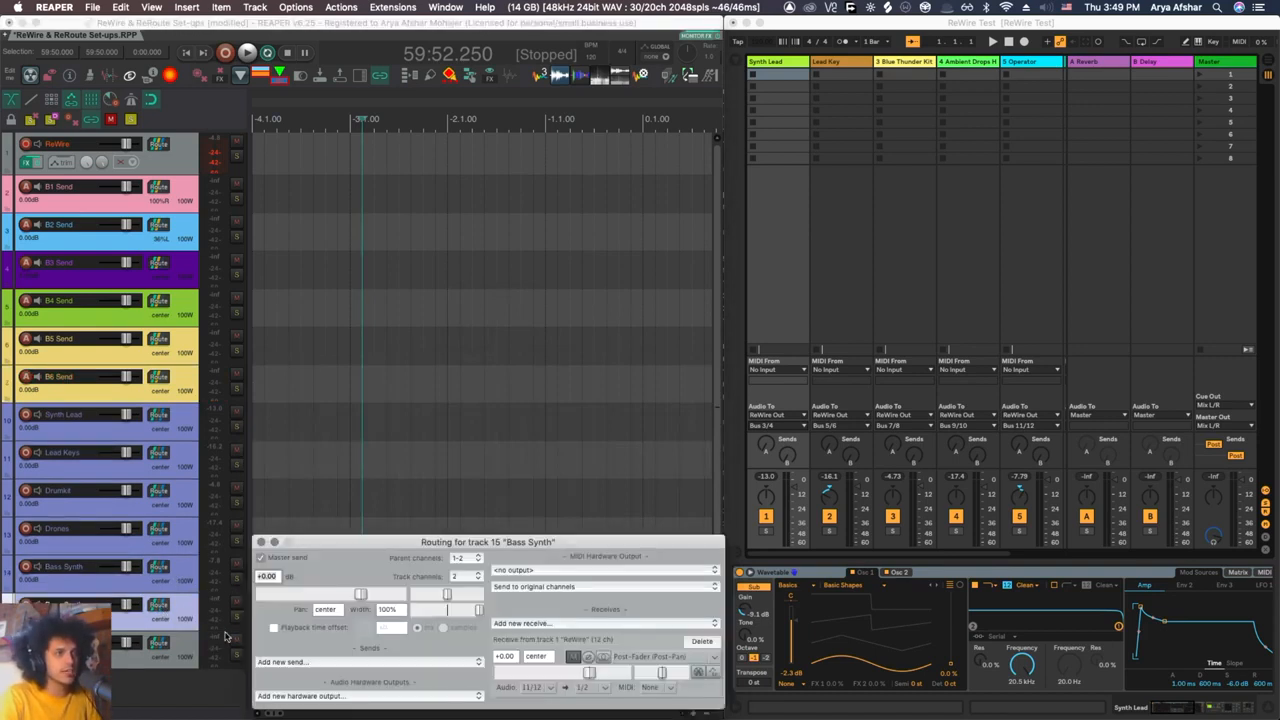
pyautogui.click(548, 686)
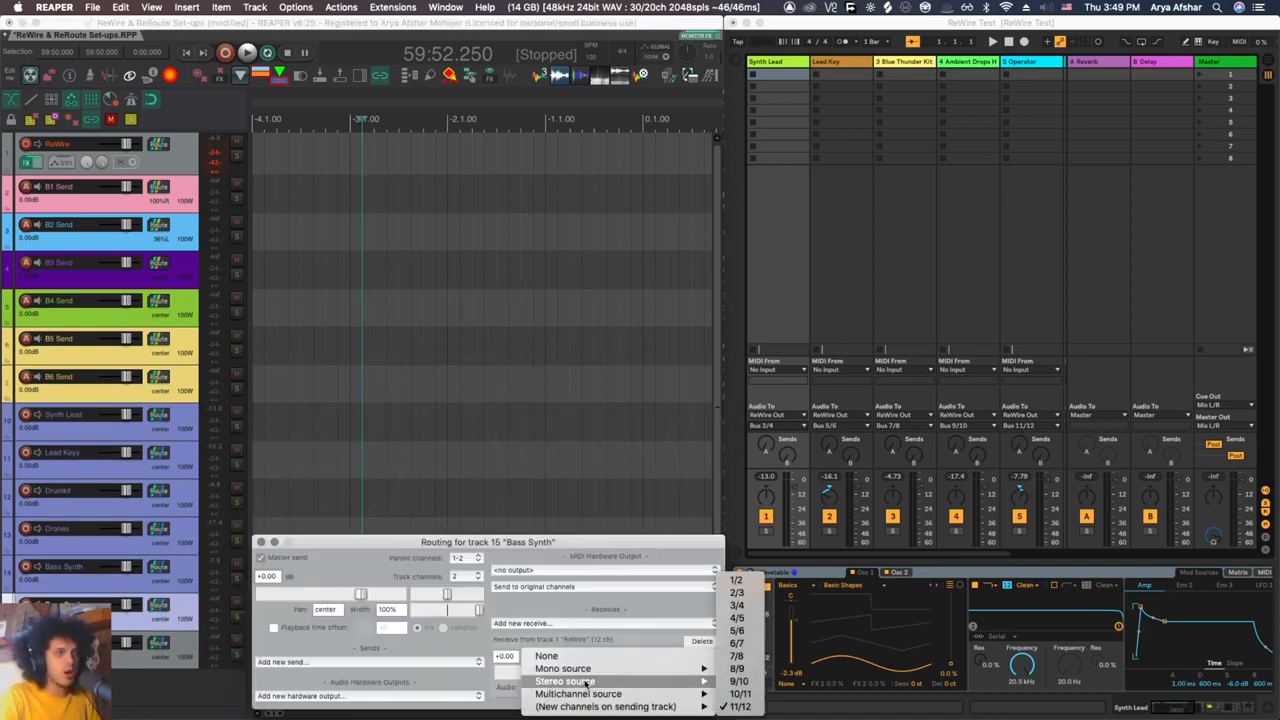
pyautogui.moveTo(640, 706)
pyautogui.moveTo(757, 705)
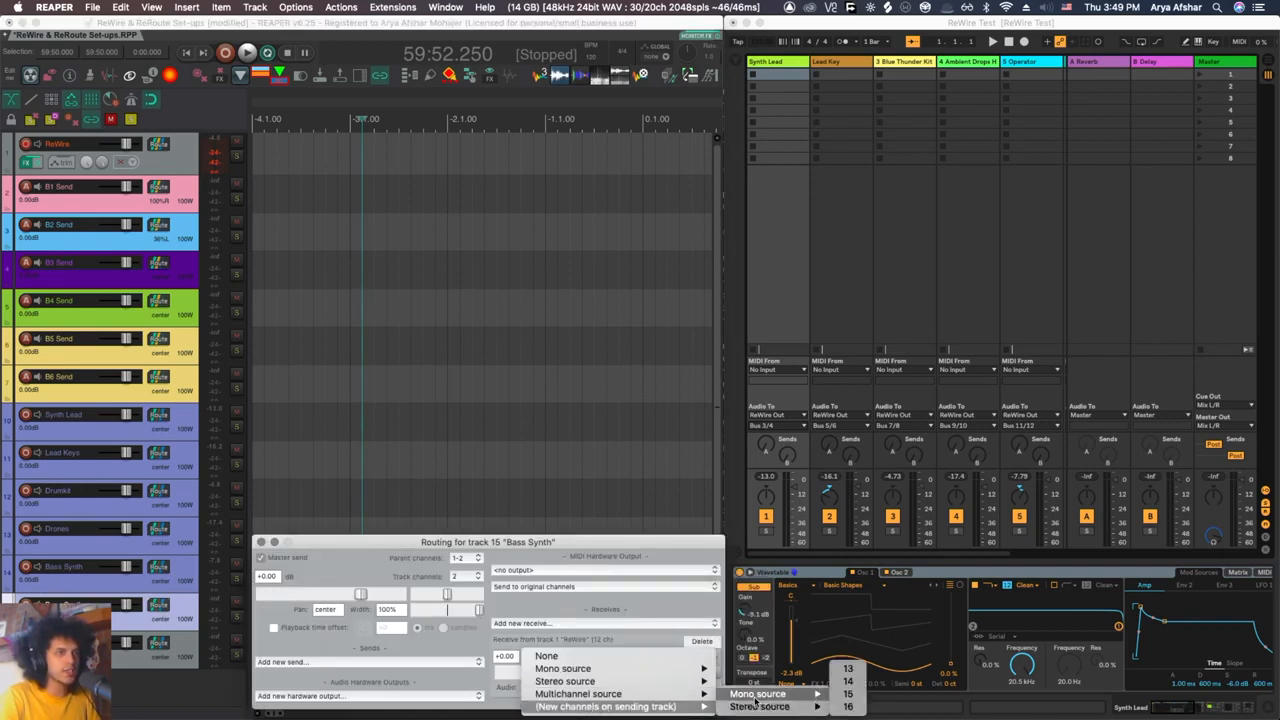
pyautogui.click(848, 683)
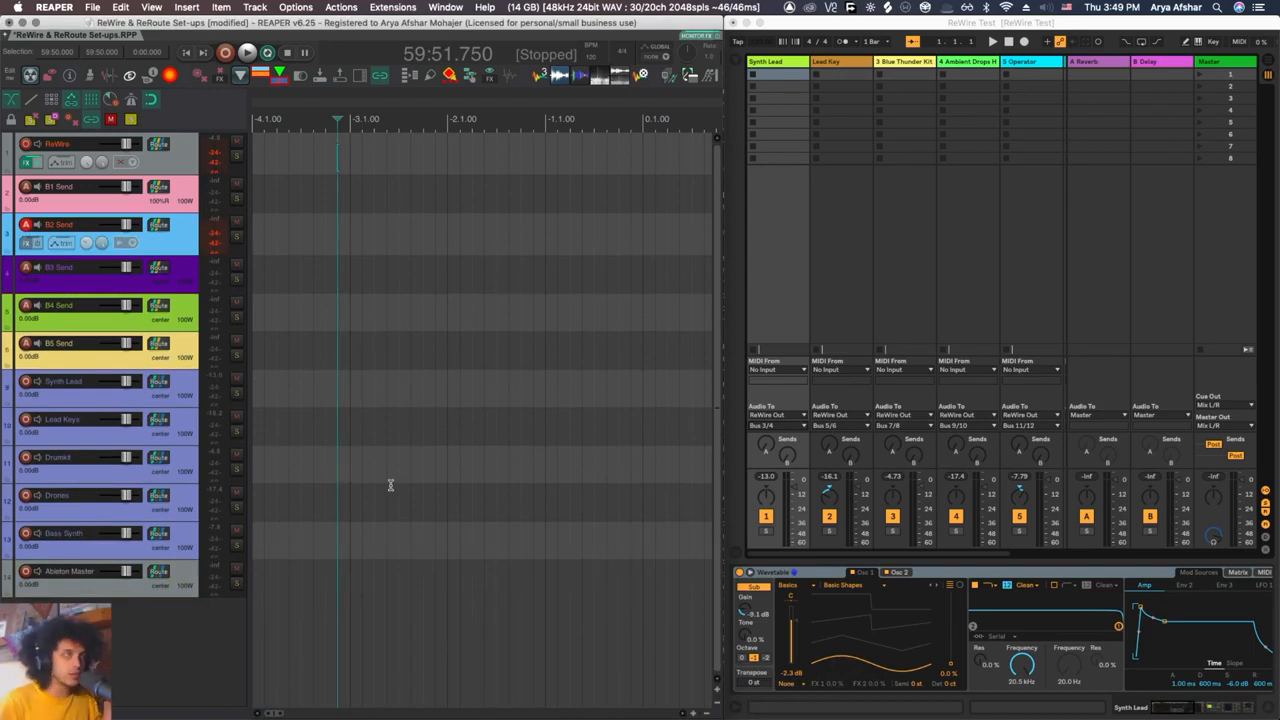
# Step: Switch to Ableton Live, turn on MIDI map mode and examine the parameter assignments in a widened MIDI Mappings list
pyautogui.click(745, 263)
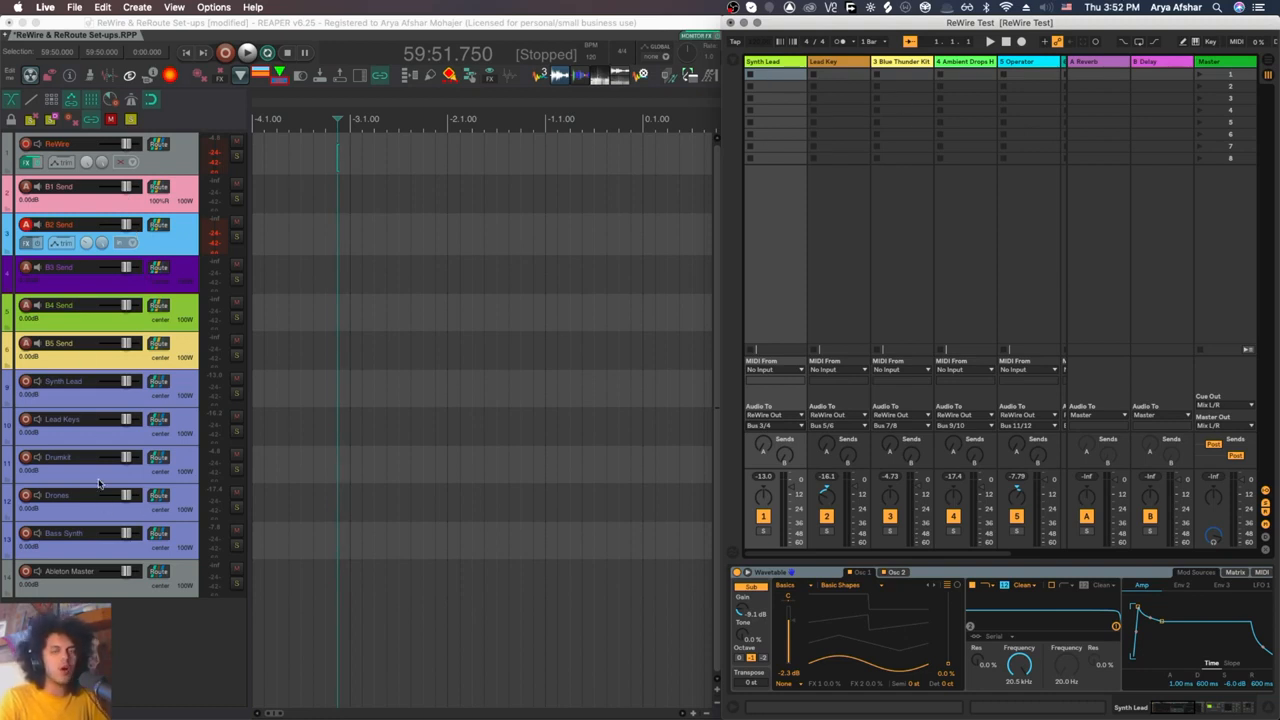
pyautogui.scroll(2, 287, 244)
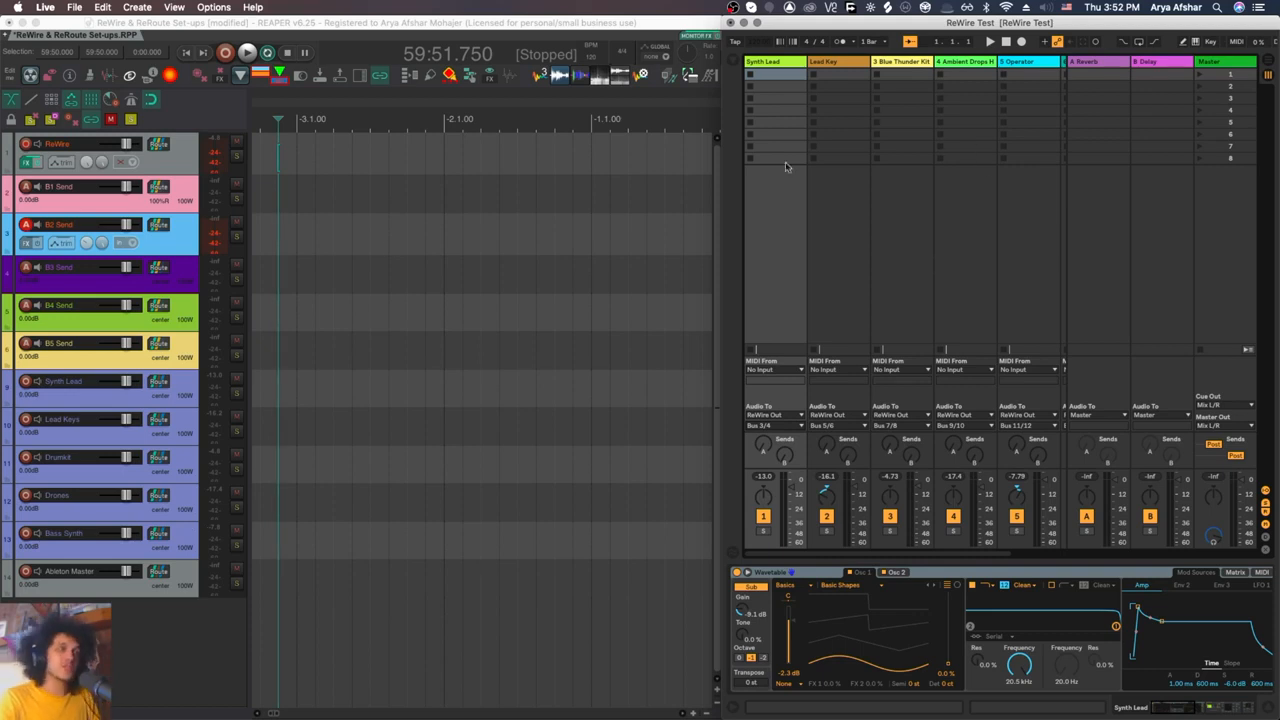
pyautogui.scroll(-4, 305, 262)
pyautogui.scroll(-6, 320, 256)
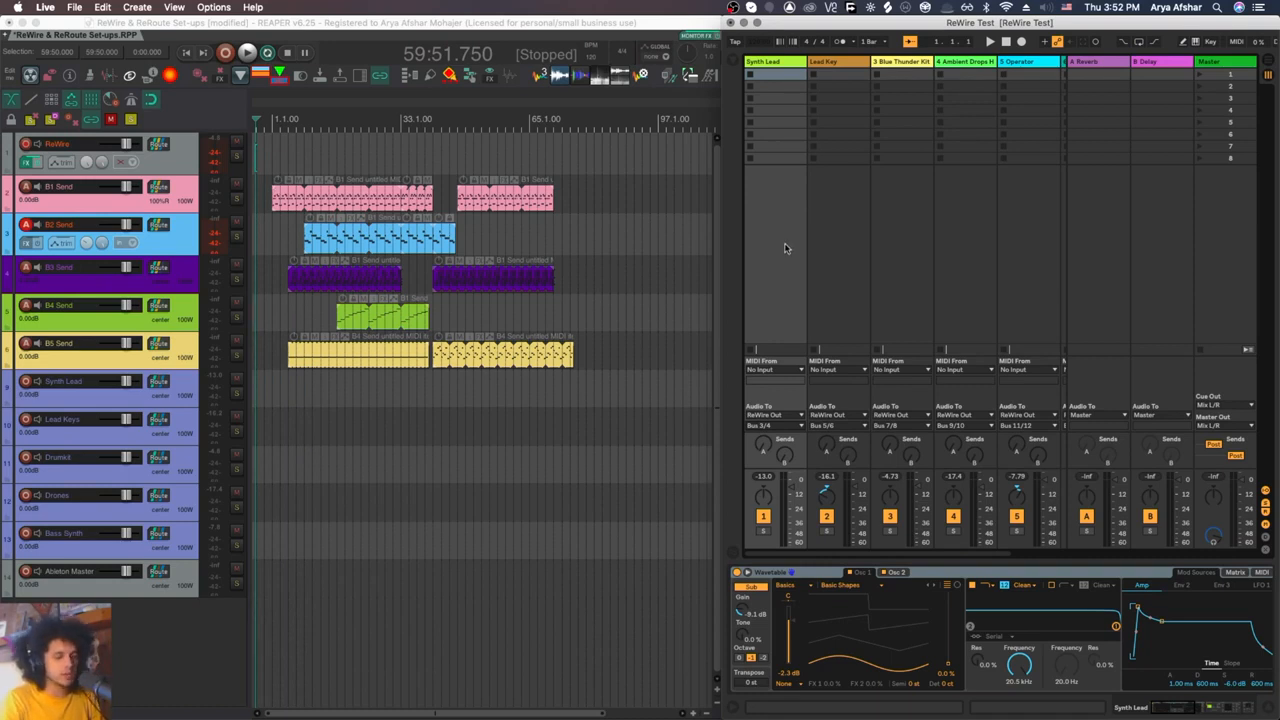
pyautogui.press('super+m')
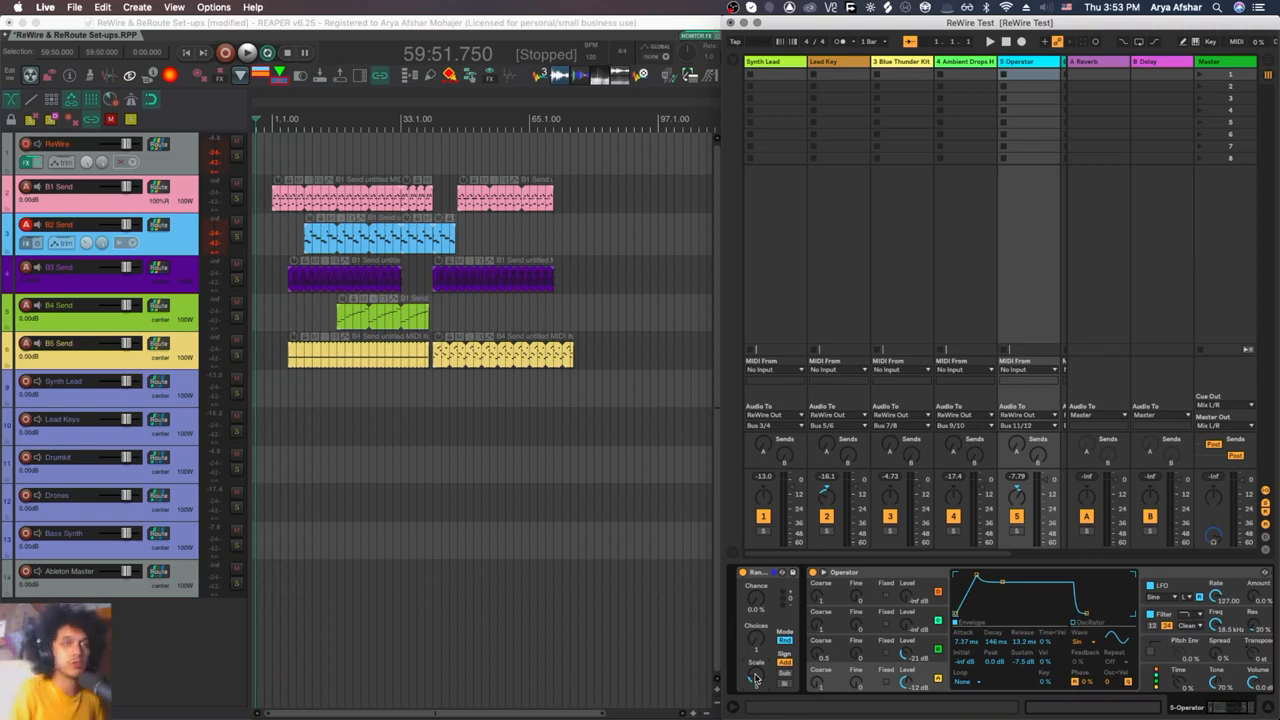
pyautogui.press('super+m')
pyautogui.moveTo(886, 238); pyautogui.dragTo(963, 238)
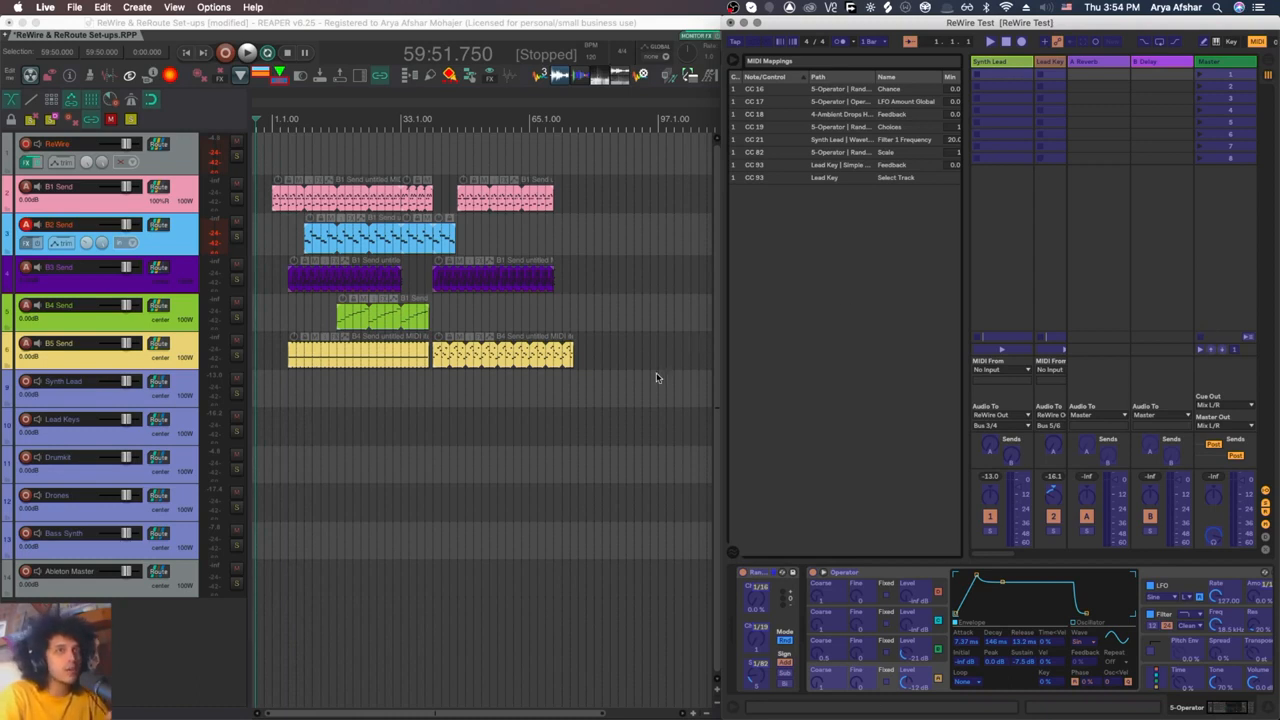
# Step: Select REAPER's return tracks Synth Lead to Bass Synth, check their record output mode and arm them all for recording
pyautogui.click(192, 450)
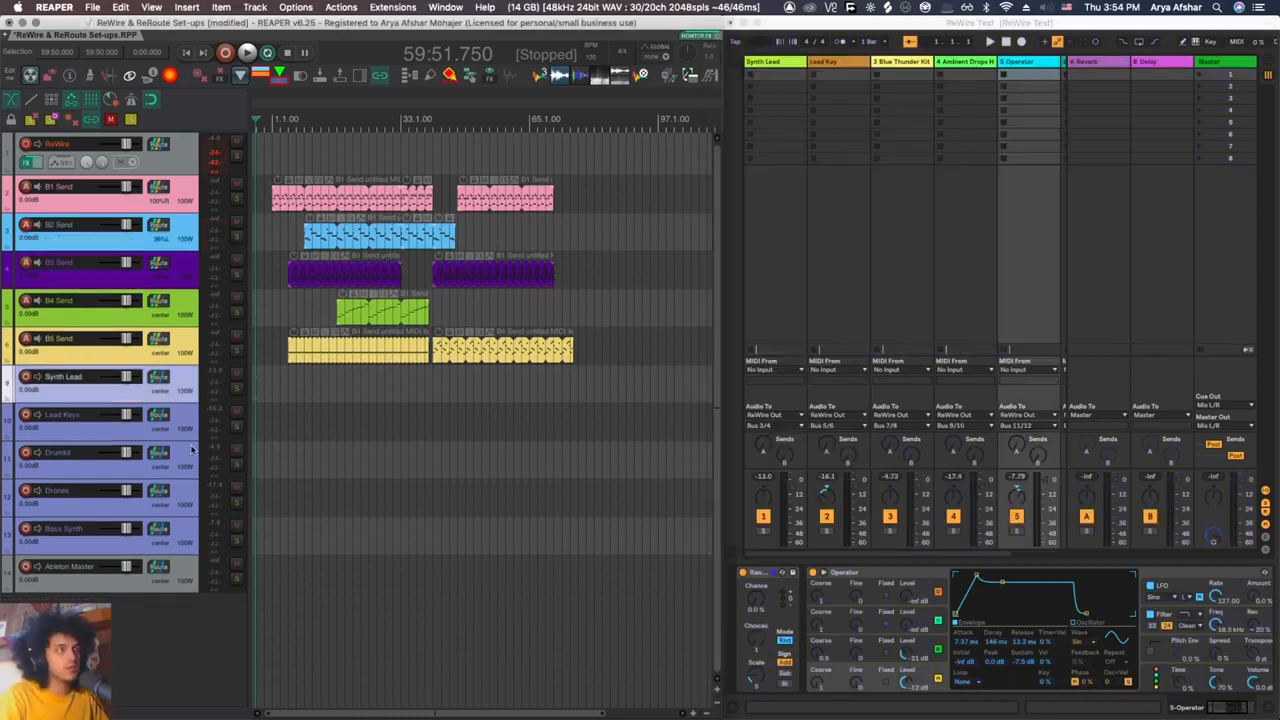
pyautogui.keyDown('shift'); pyautogui.click(186, 542); pyautogui.keyUp('shift')
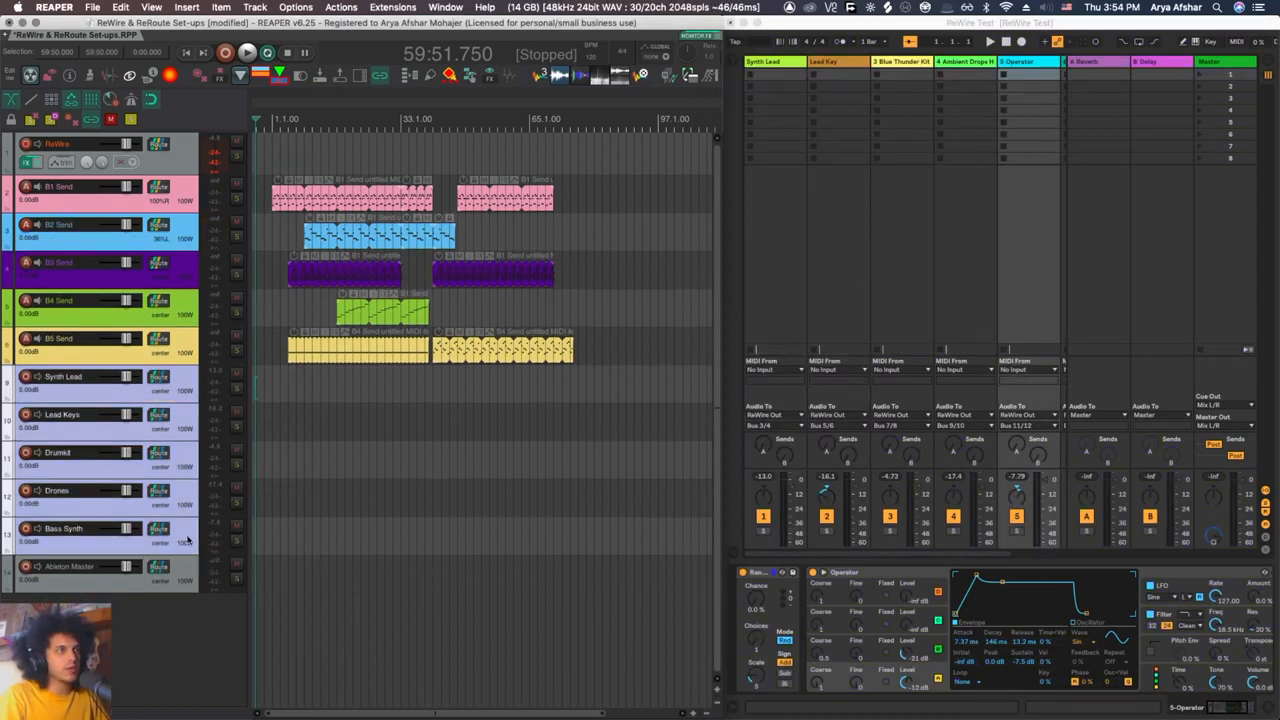
pyautogui.rightClick(25, 377)
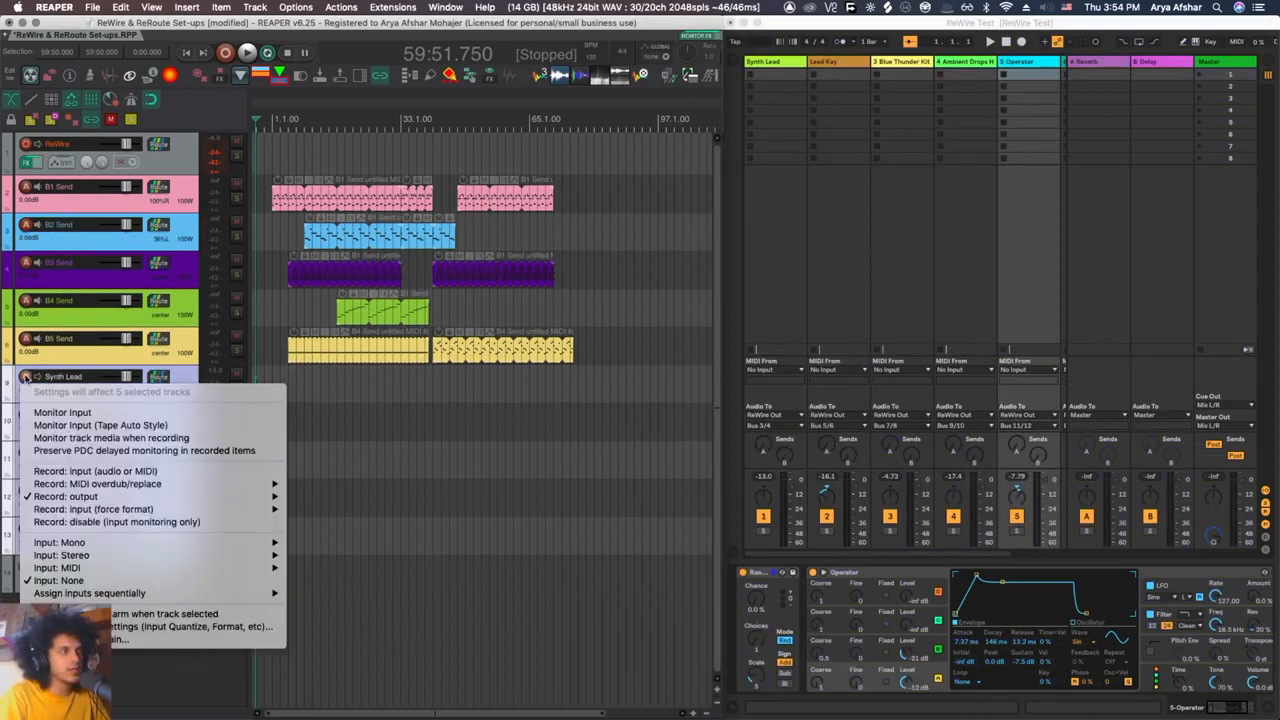
pyautogui.moveTo(240, 496)
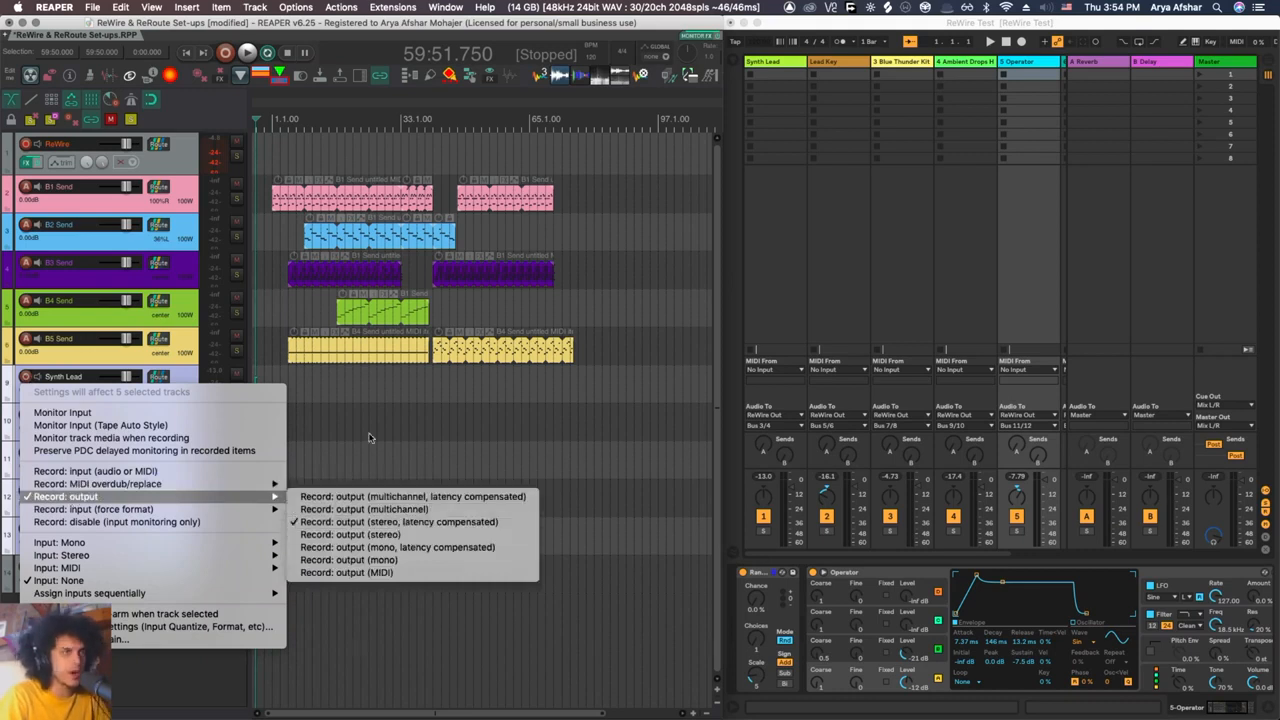
pyautogui.click(310, 418)
pyautogui.click(25, 378)
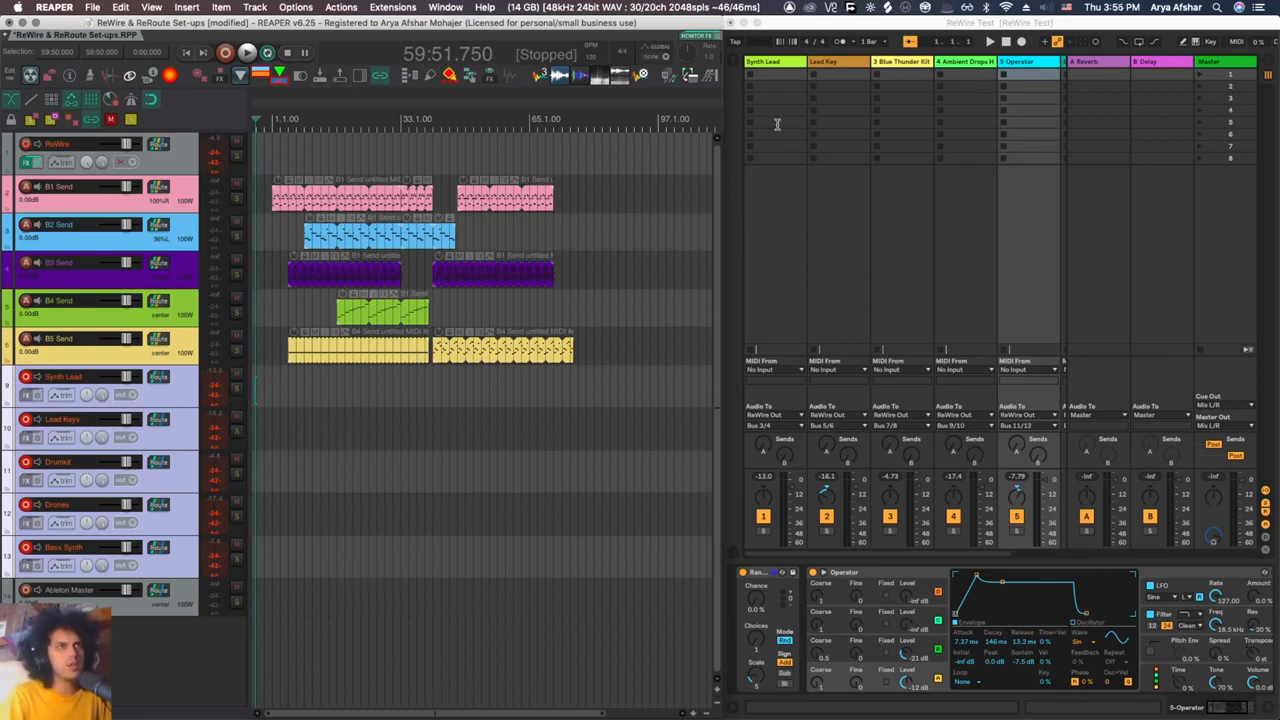
# Step: Undo the last edit in the REAPER project
pyautogui.click(760, 47)
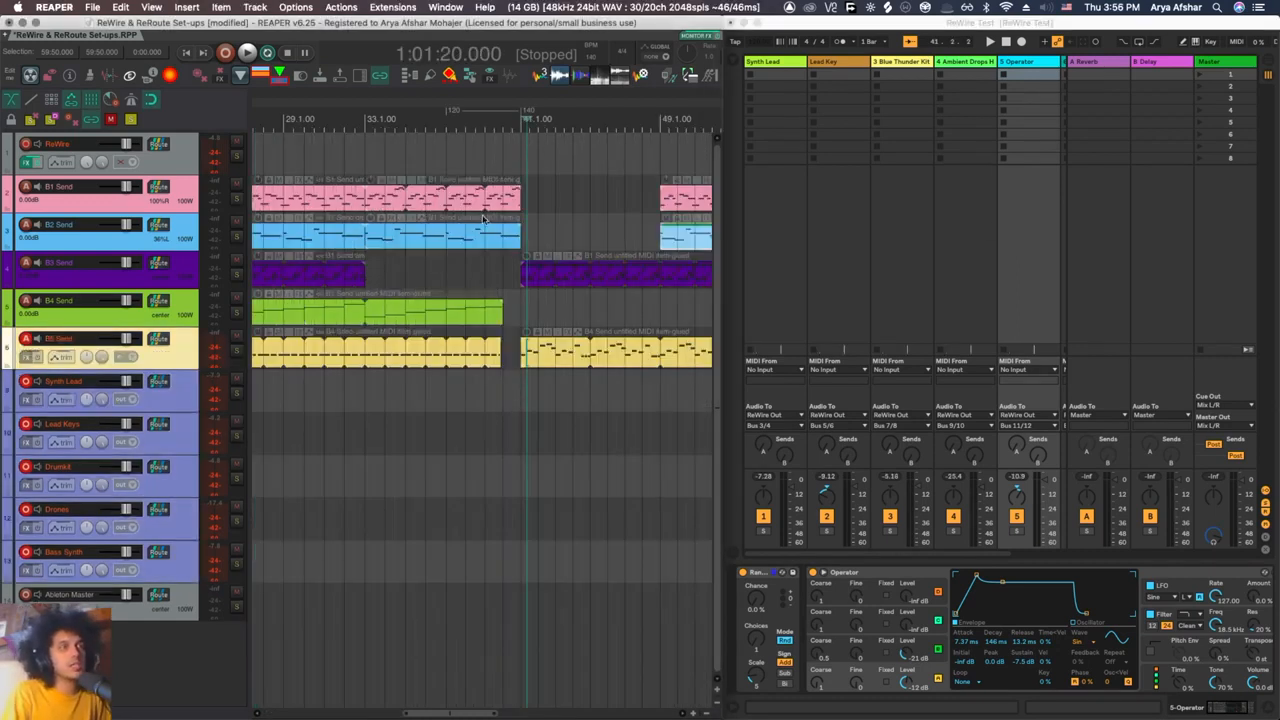
pyautogui.hotkey('ctrl', 'z')
# Step: Display the MIDI From ReWire list in the ReWire track's Ableton Live effect to examine the track MIDI mapping
pyautogui.scroll(-5, 441, 273)
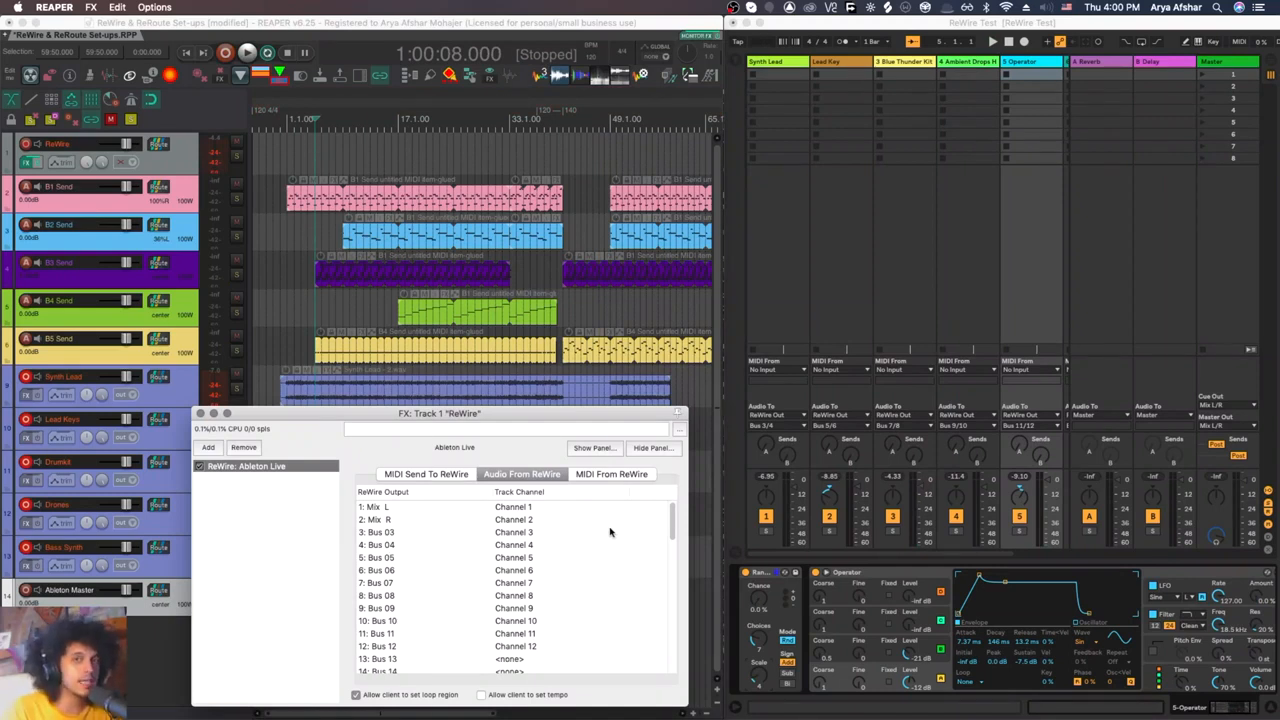
pyautogui.click(606, 474)
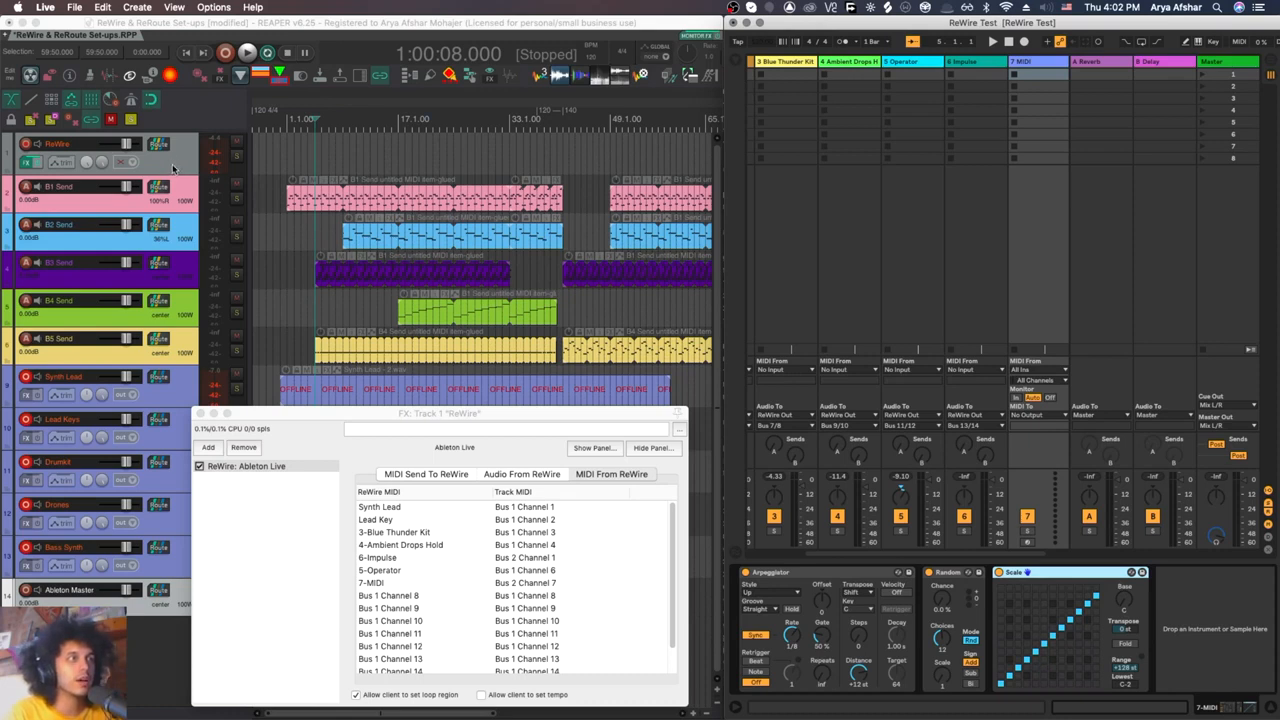
# Step: Insert a new track below REAPER's ReWire track and create a send to it from the ReWire track with audio set to None
pyautogui.click(180, 200)
pyautogui.press('super+t')
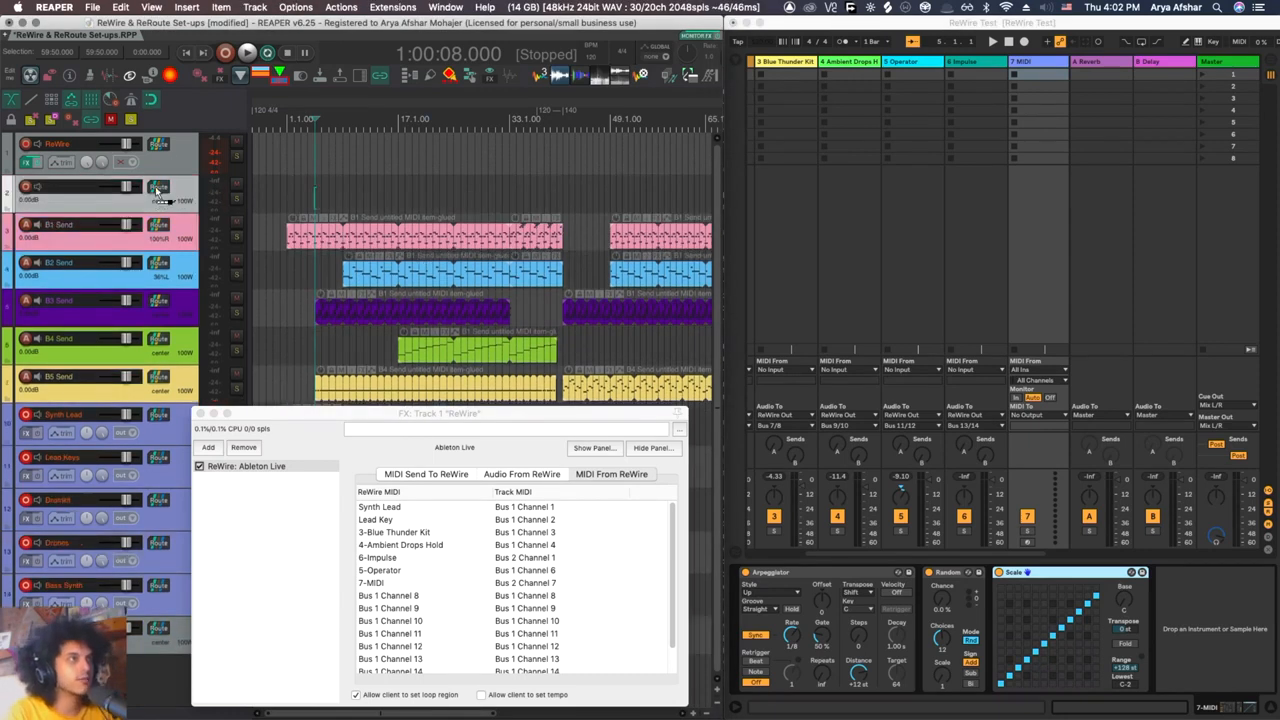
pyautogui.moveTo(158, 145); pyautogui.dragTo(160, 188)
pyautogui.click(200, 175)
pyautogui.click(208, 189)
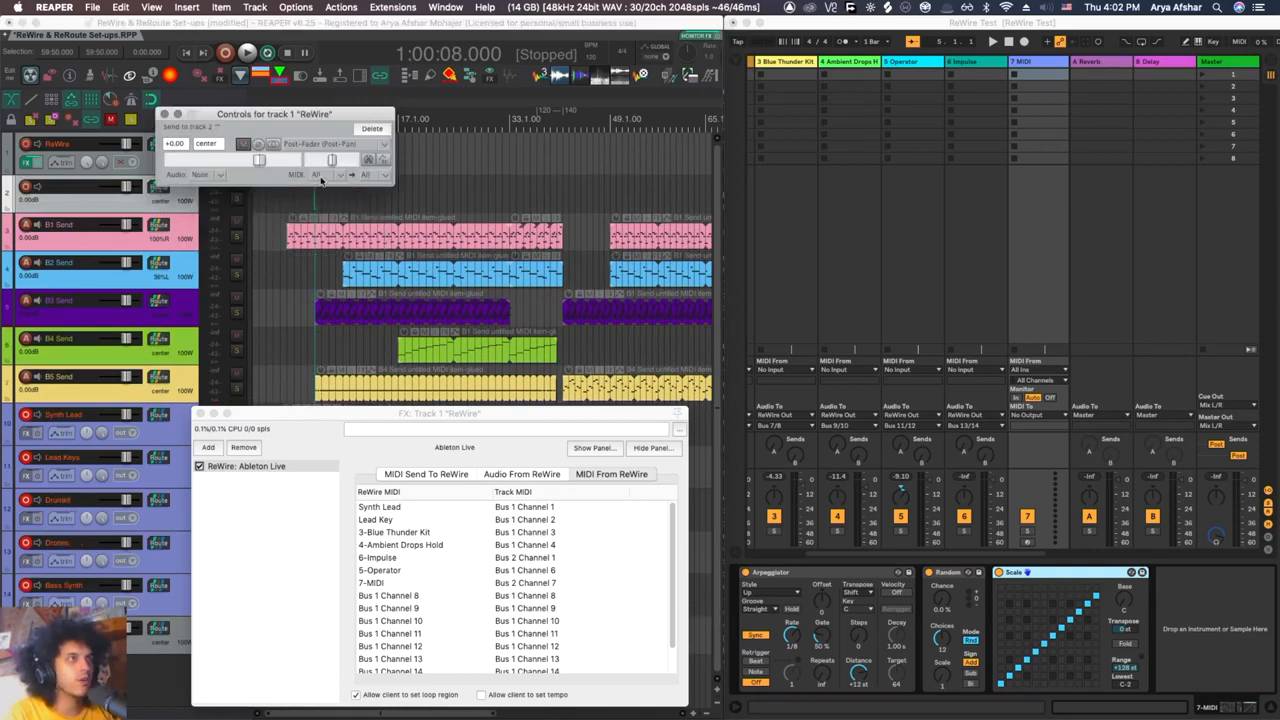
# Step: Set the new send's MIDI source to Bus 4, channel 1
pyautogui.click(316, 175)
pyautogui.moveTo(388, 436)
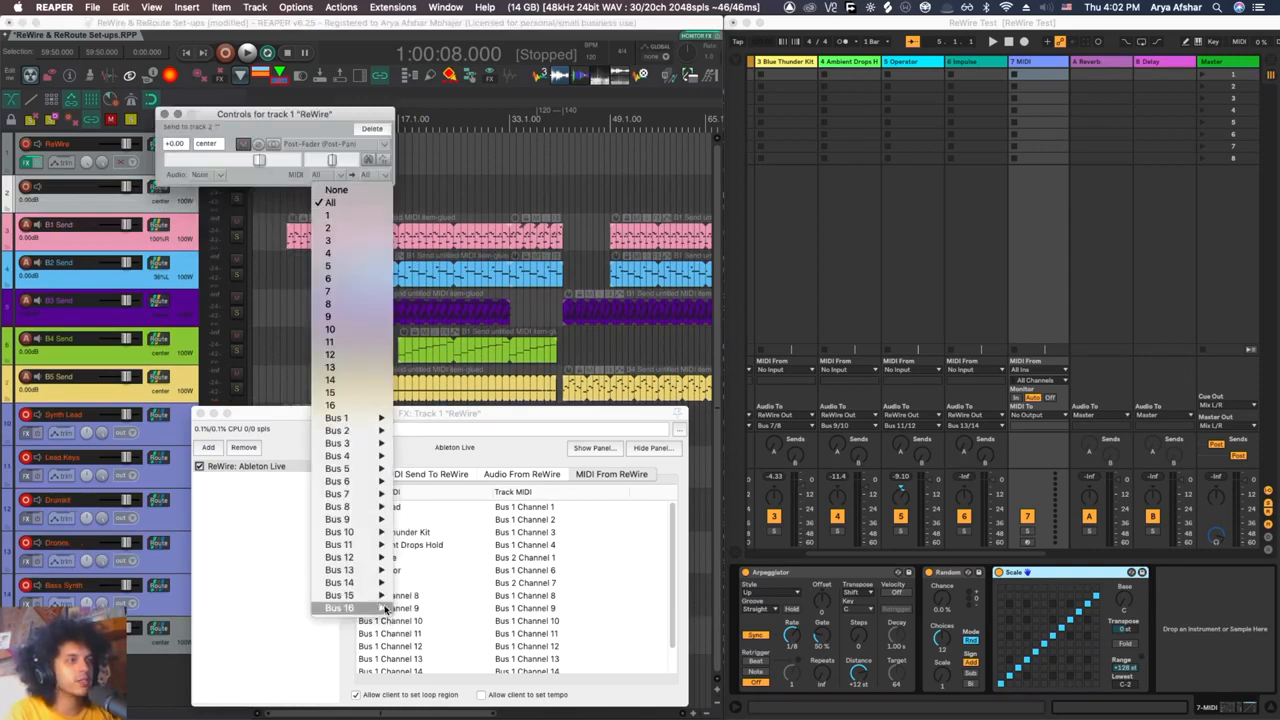
pyautogui.moveTo(378, 458)
pyautogui.click(414, 468)
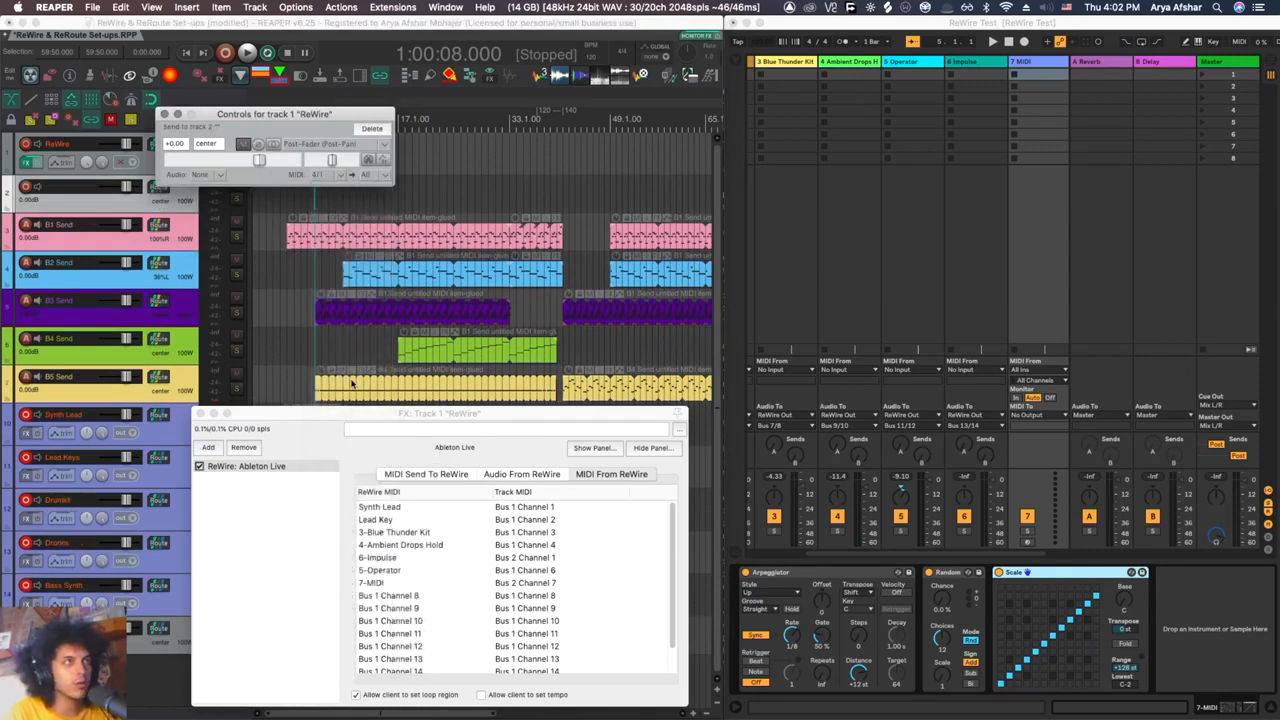
# Step: Map 7-MIDI to Bus 4 Channel 1 in the ReWire effect's incoming MIDI list
pyautogui.click(518, 584)
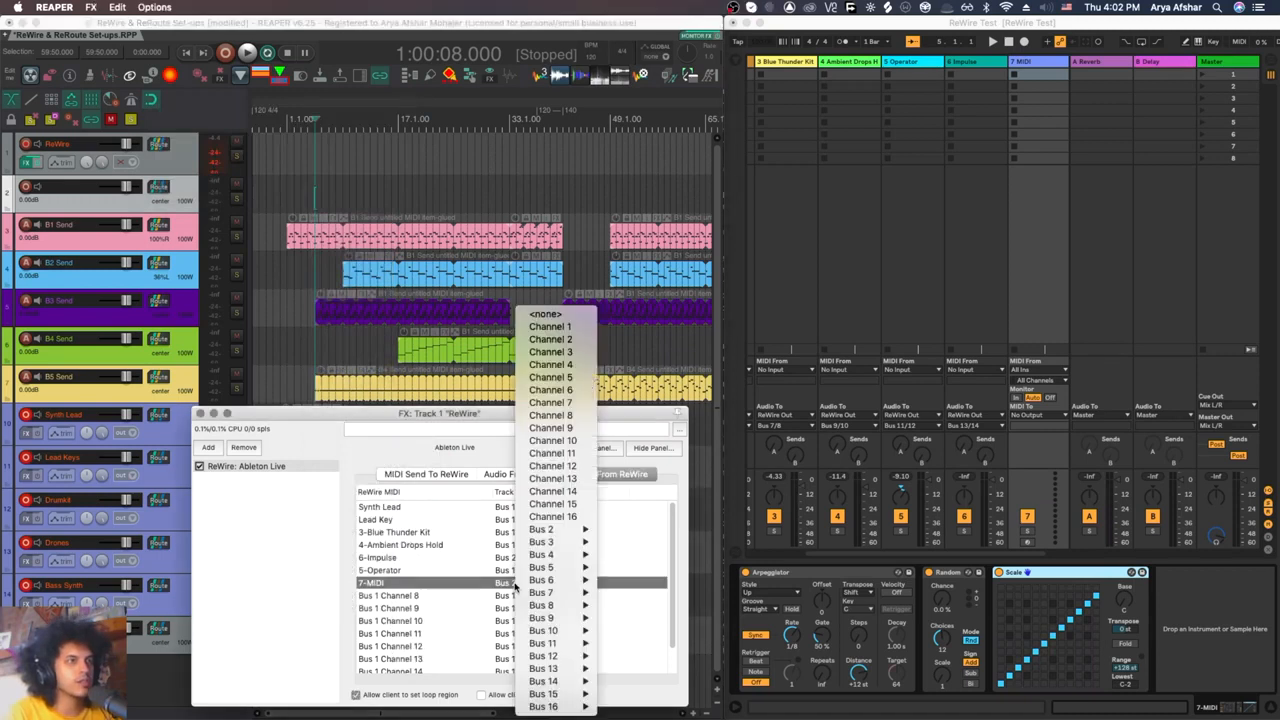
pyautogui.moveTo(558, 556)
pyautogui.click(631, 516)
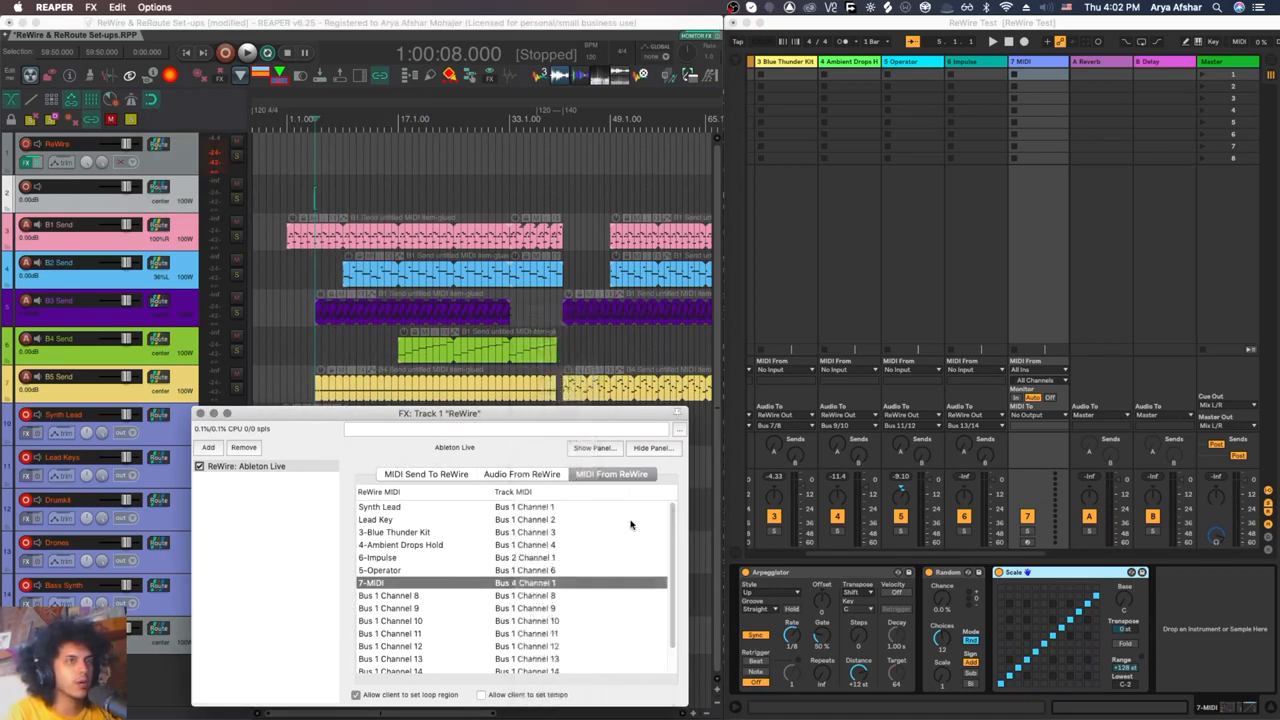
# Step: Arm the 7 MIDI track in Ableton Live for recording, and arm the new unnamed track in REAPER
pyautogui.click(949, 459)
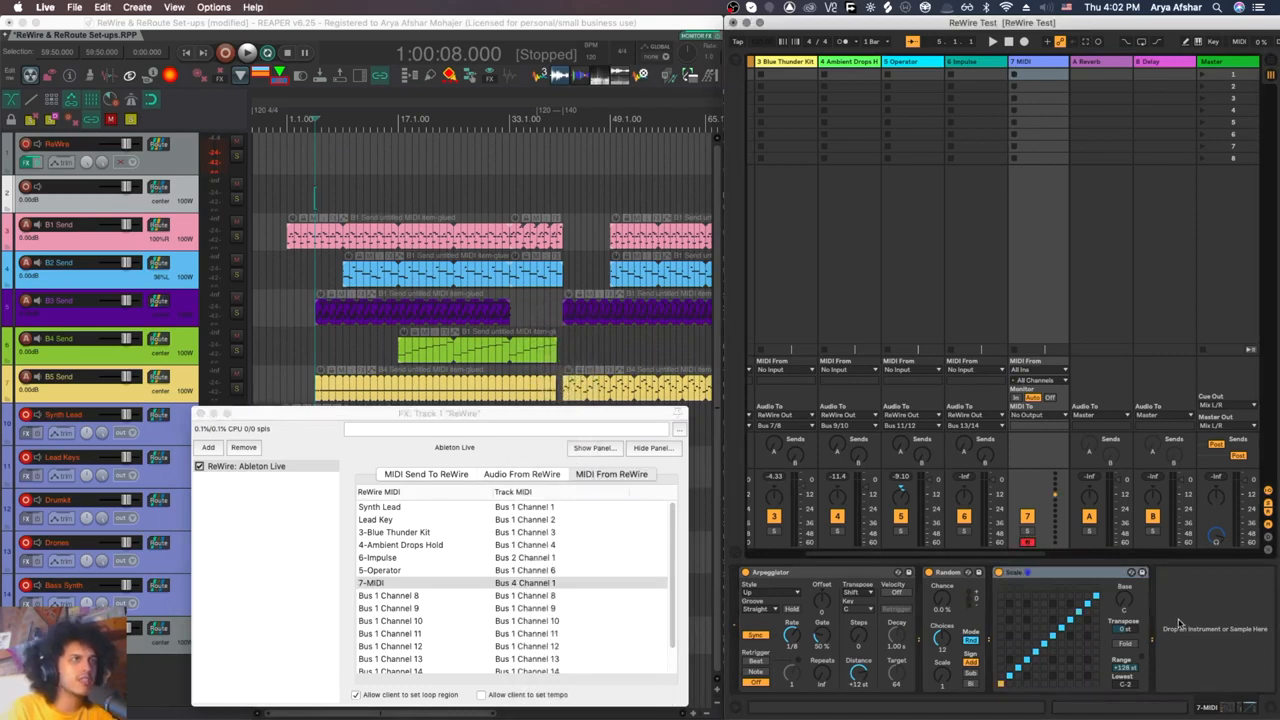
pyautogui.click(26, 187)
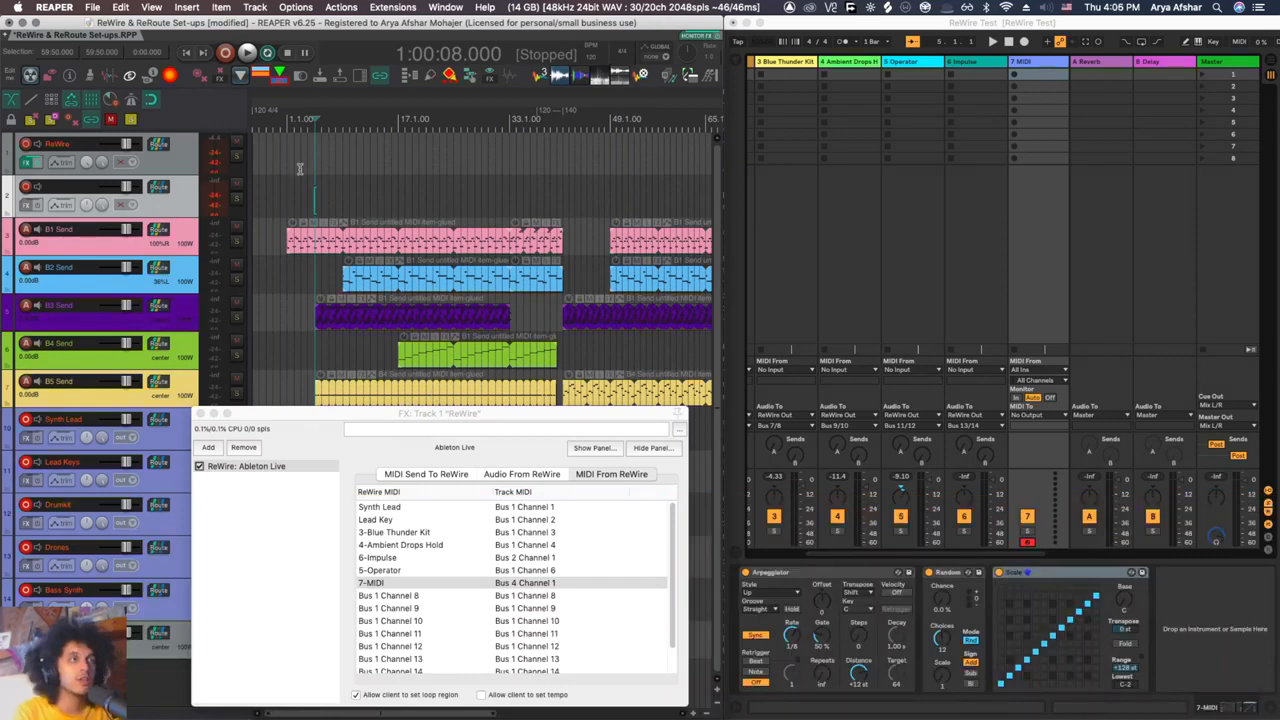
pyautogui.click(28, 160)
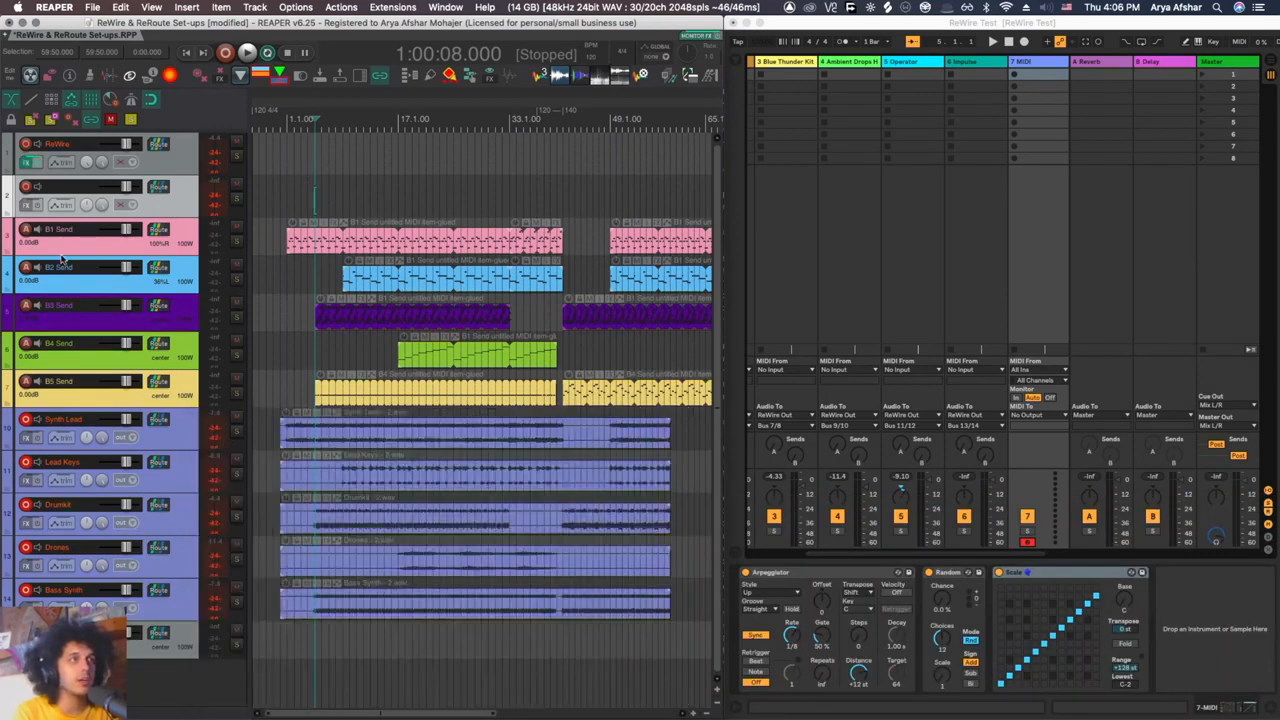
pyautogui.click(28, 160)
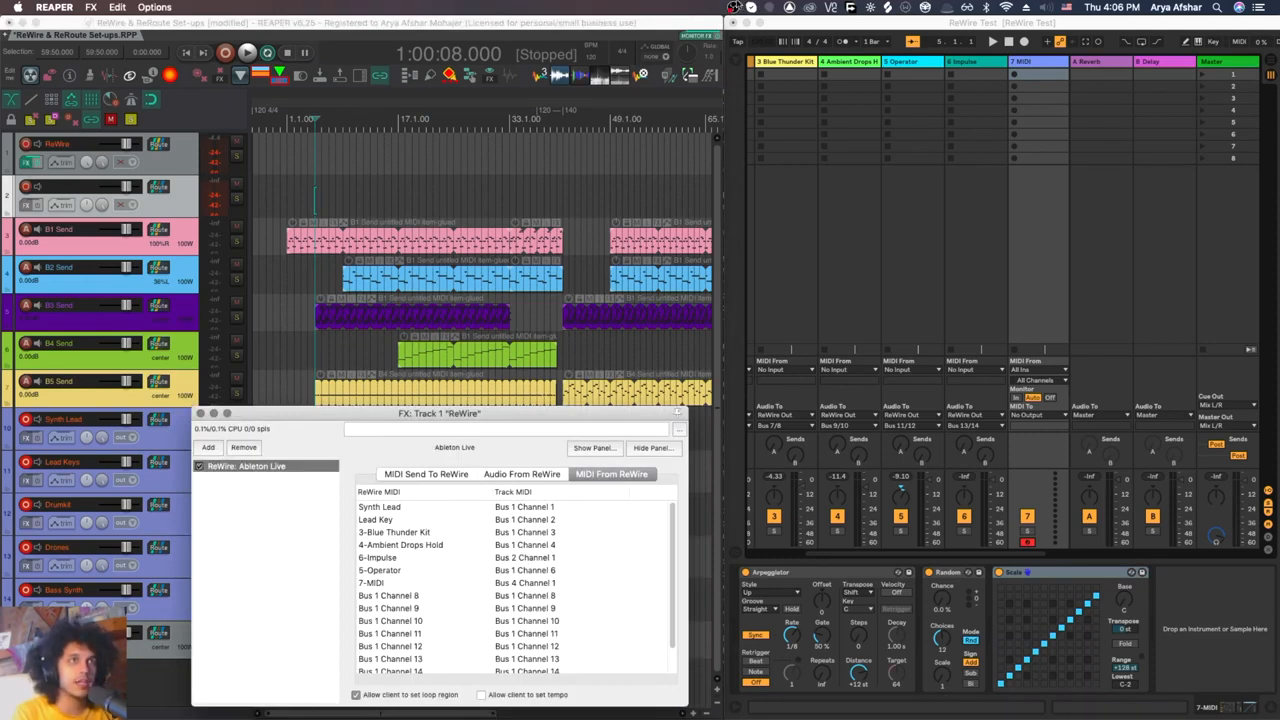
# Step: Switch to Ableton Live, save the ReWire Test set and close Live
pyautogui.click(795, 30)
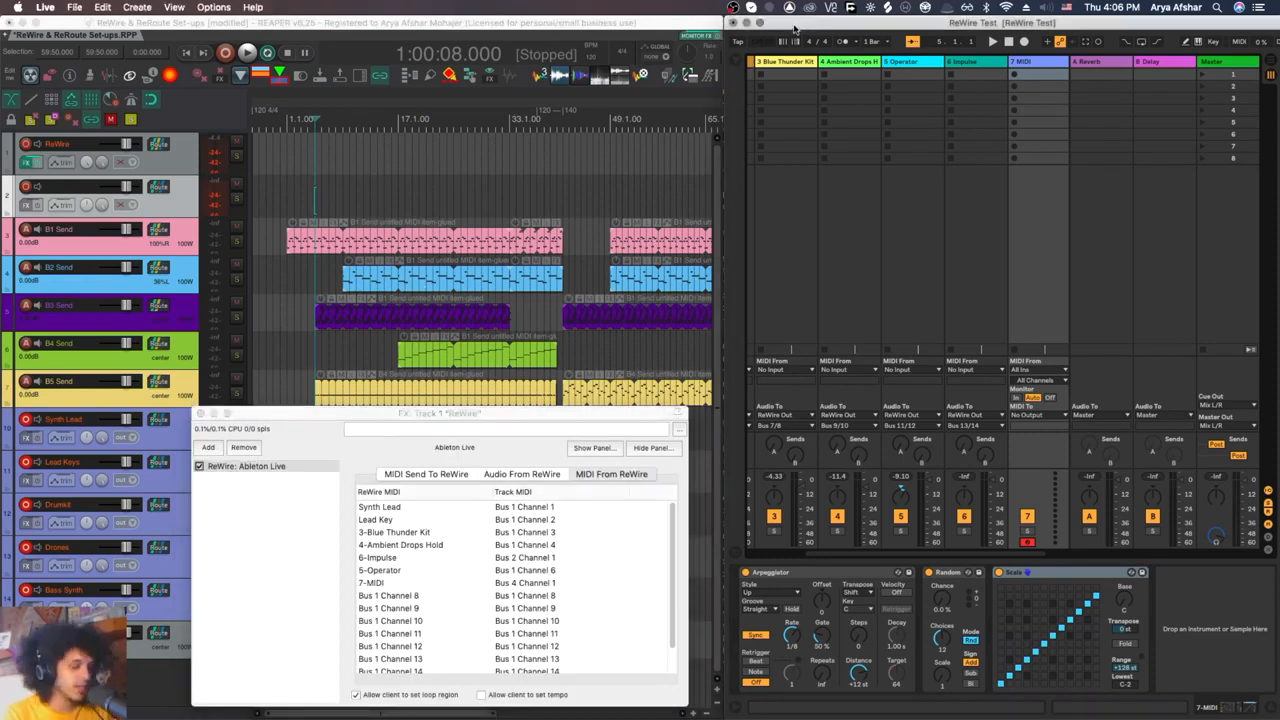
pyautogui.press('super+s')
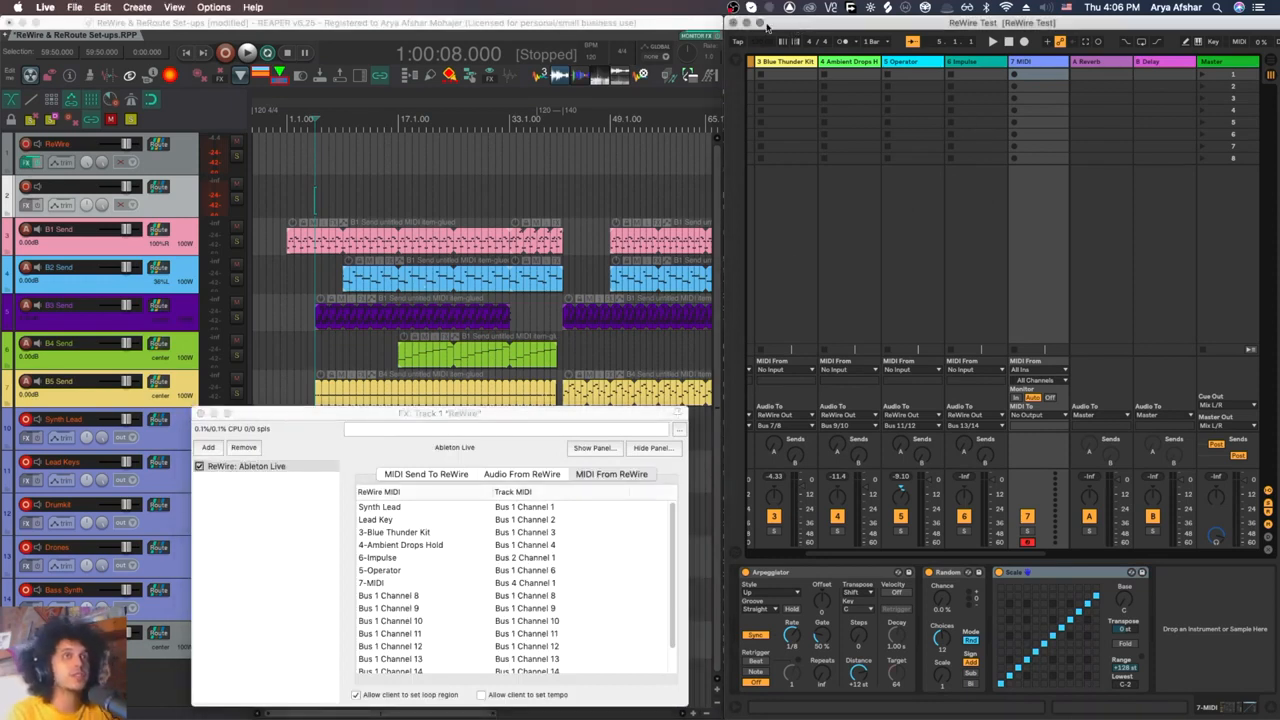
pyautogui.click(733, 22)
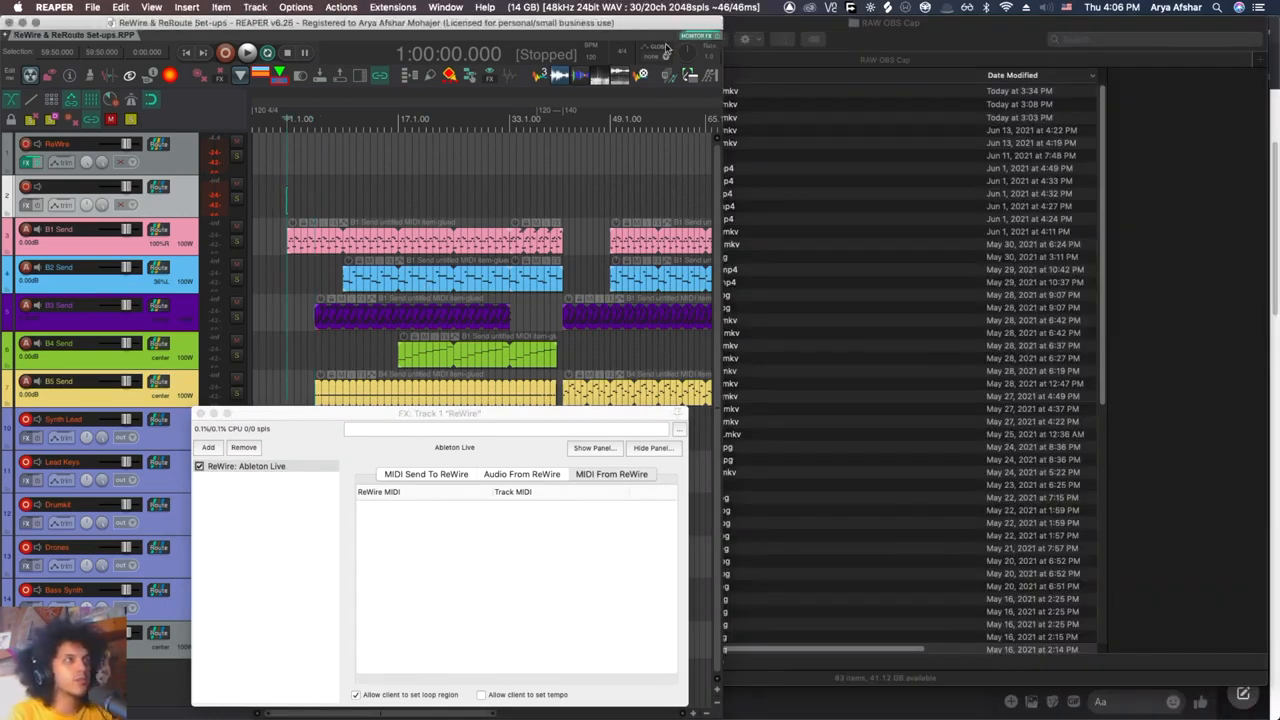
pyautogui.moveTo(289, 705)
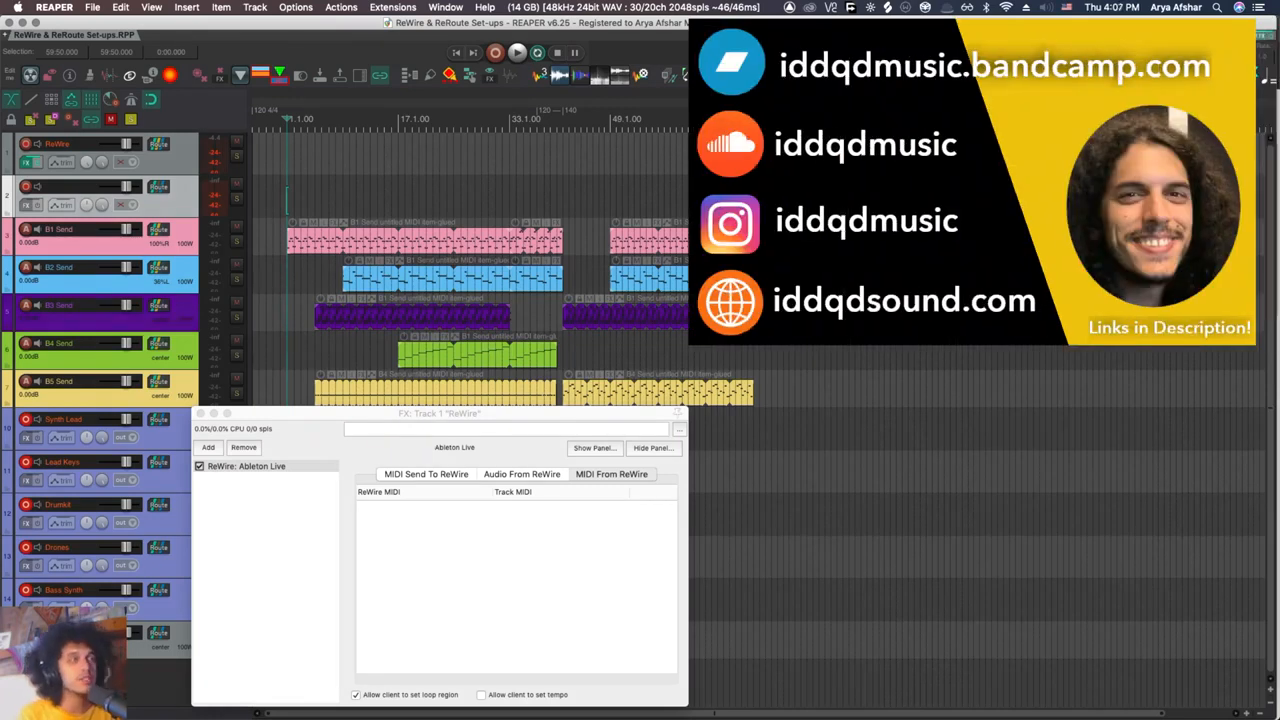
pyautogui.click(884, 316)
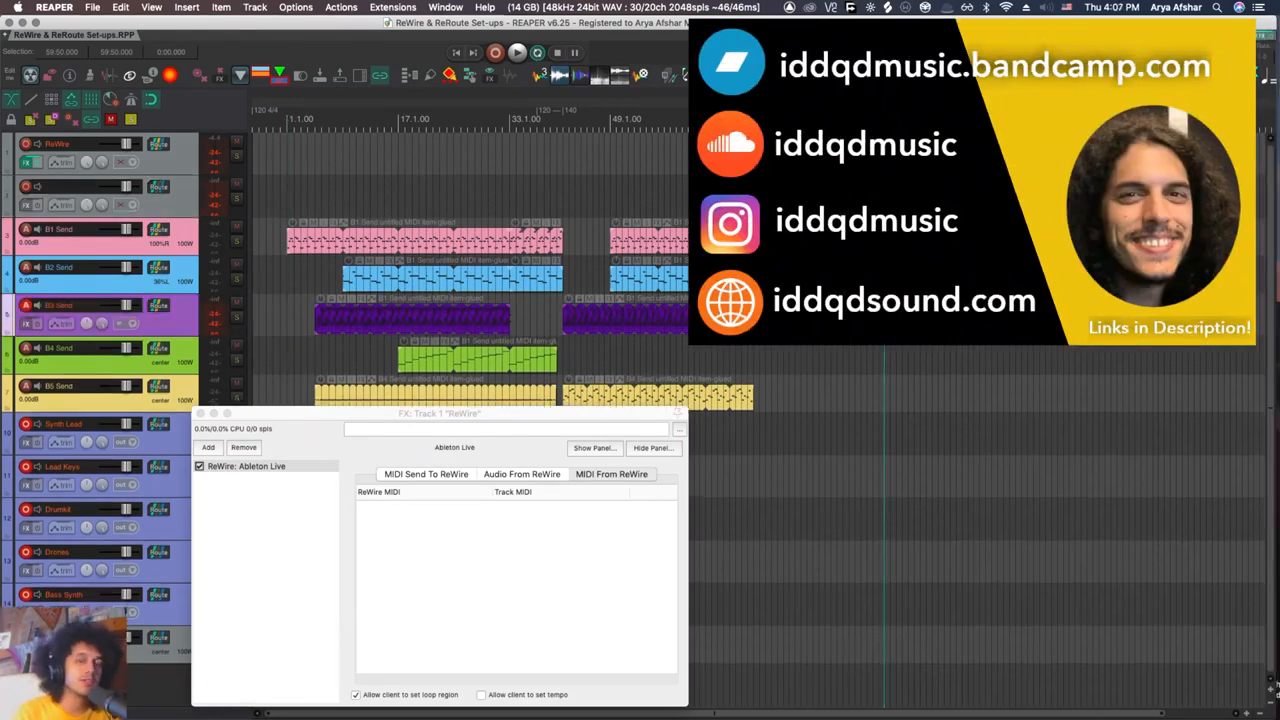